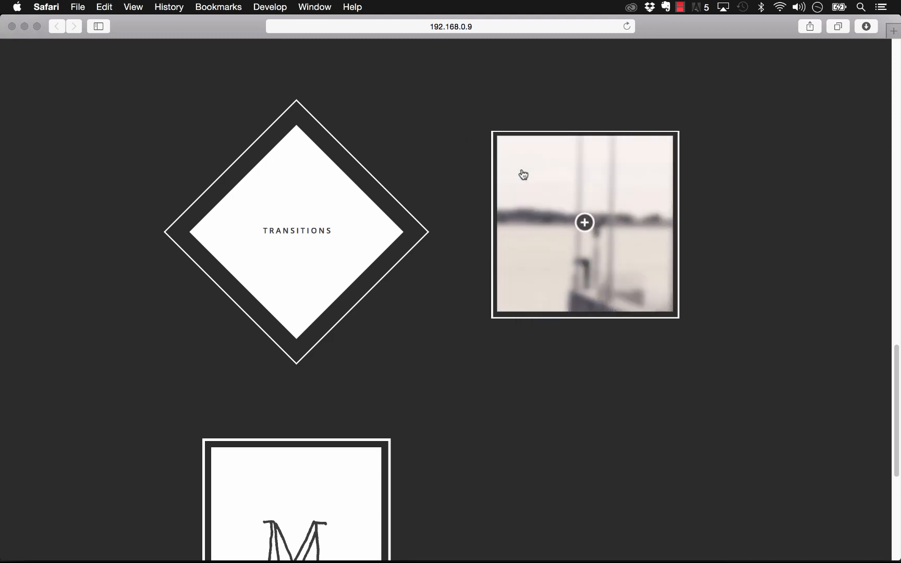
Look over the Transitions boxes on the preview page, switching to the Home page design with the diamond box in Adobe Muse
scroll(427, 354, down, 1)
scroll(427, 354, down, 5)
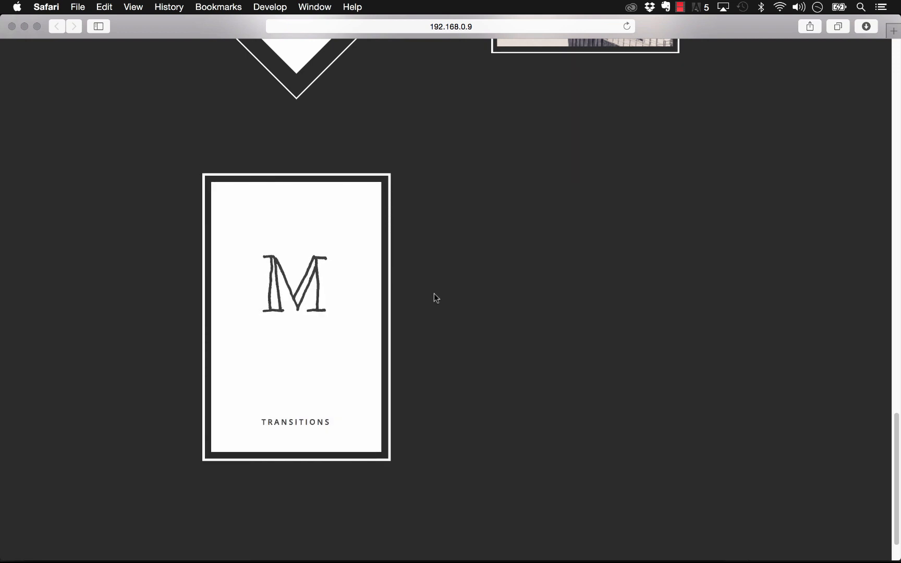
mouse_move(254, 557)
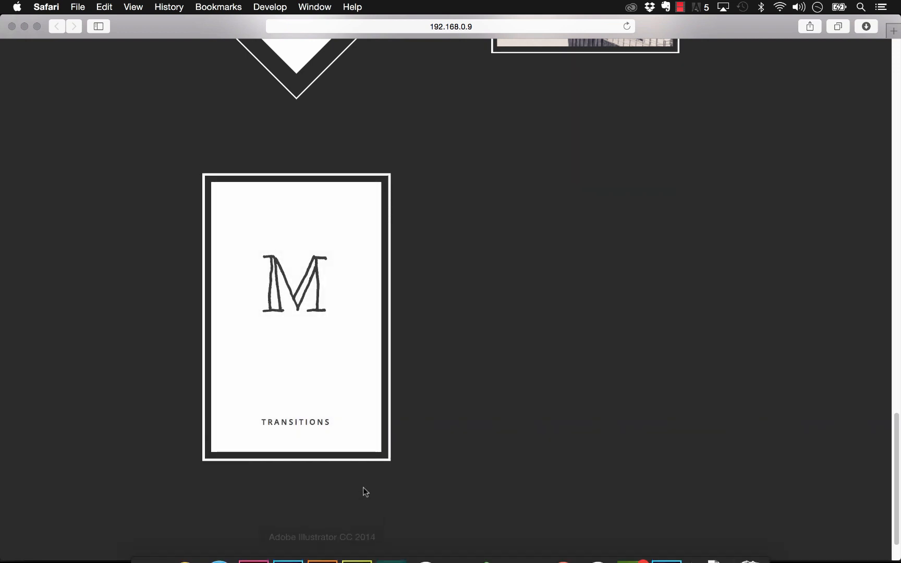
click(357, 542)
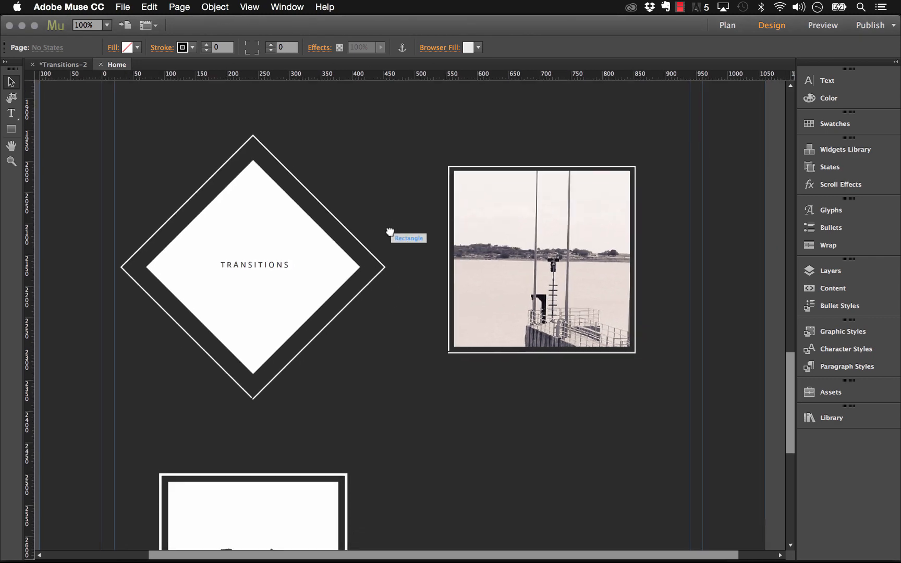
scroll(379, 273, left, 5)
drag(447, 432, 447, 396)
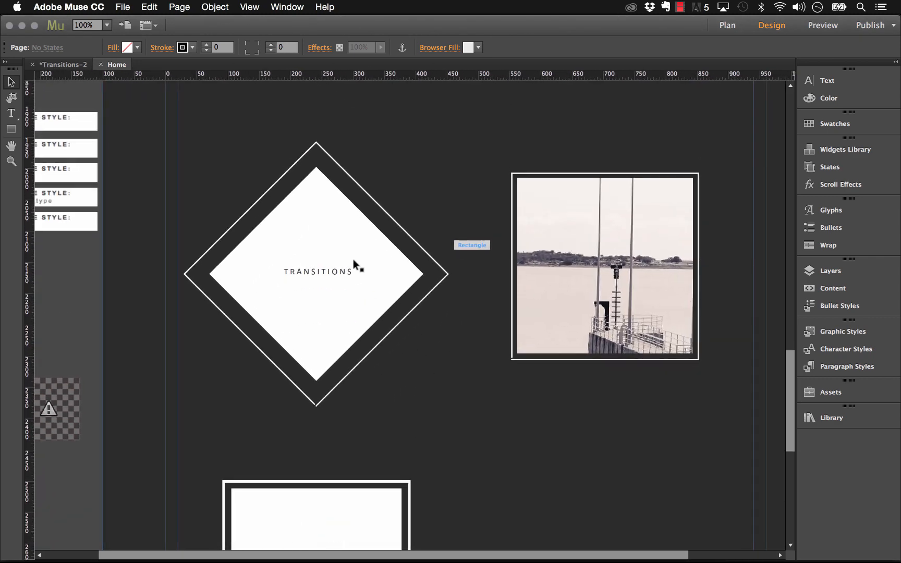
scroll(338, 232, left, 2)
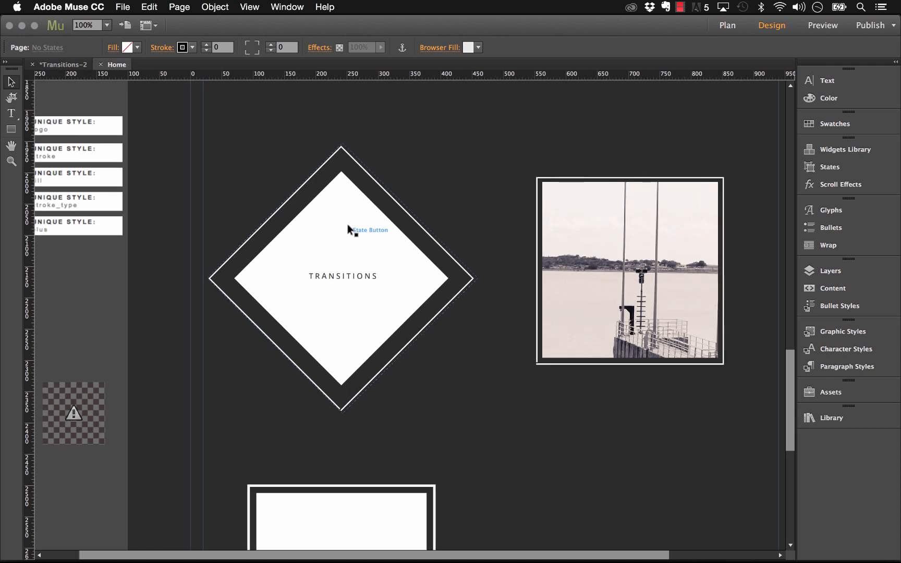
Shrink the white diamond fill inside the Transitions state button towards its lower corner
click(348, 235)
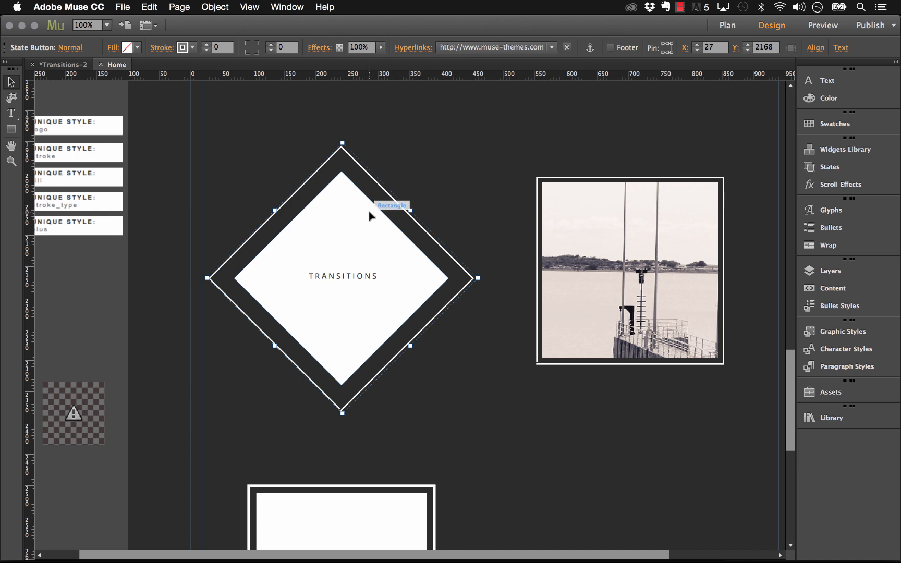
click(369, 214)
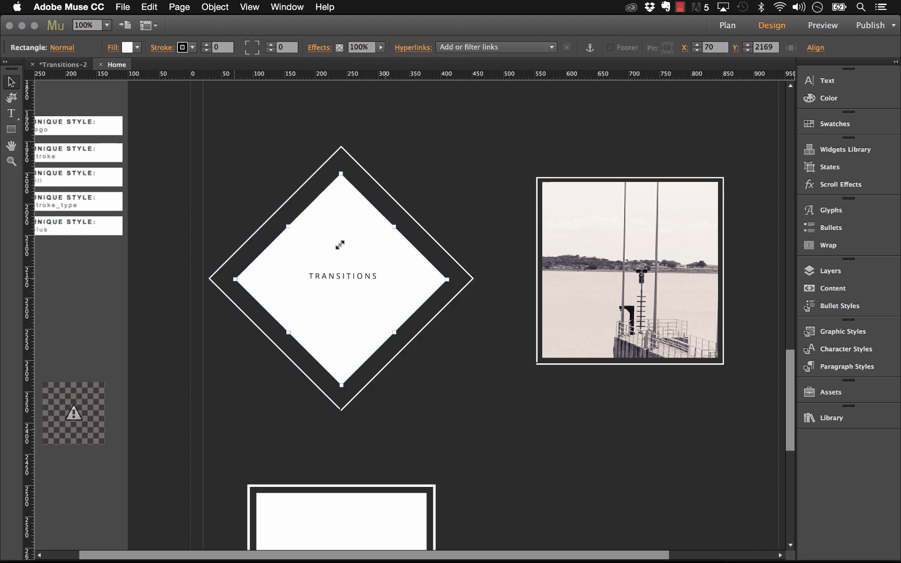
drag(339, 244, 340, 214)
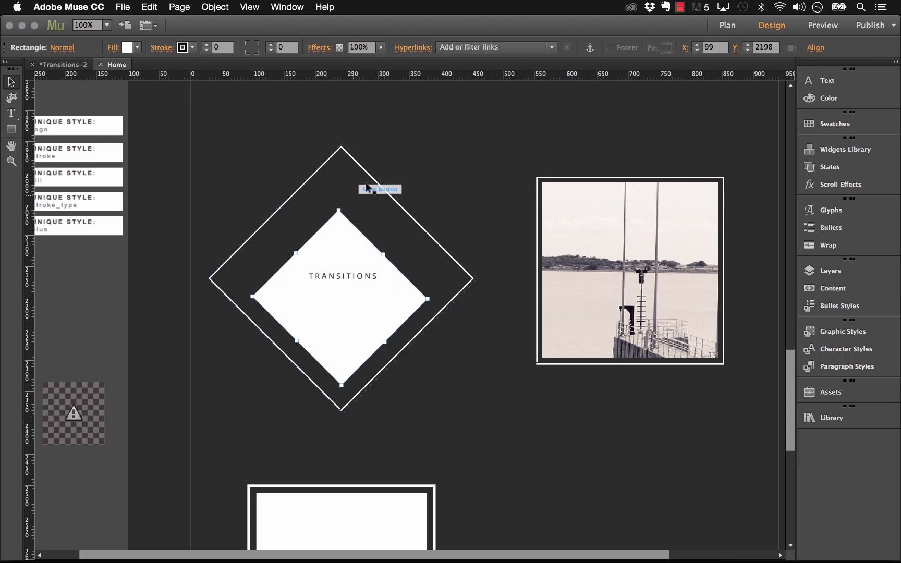
Ungroup the diamond's outline and move its upper-right, lower-right and upper-left lines outward, away from the white diamond
click(374, 181)
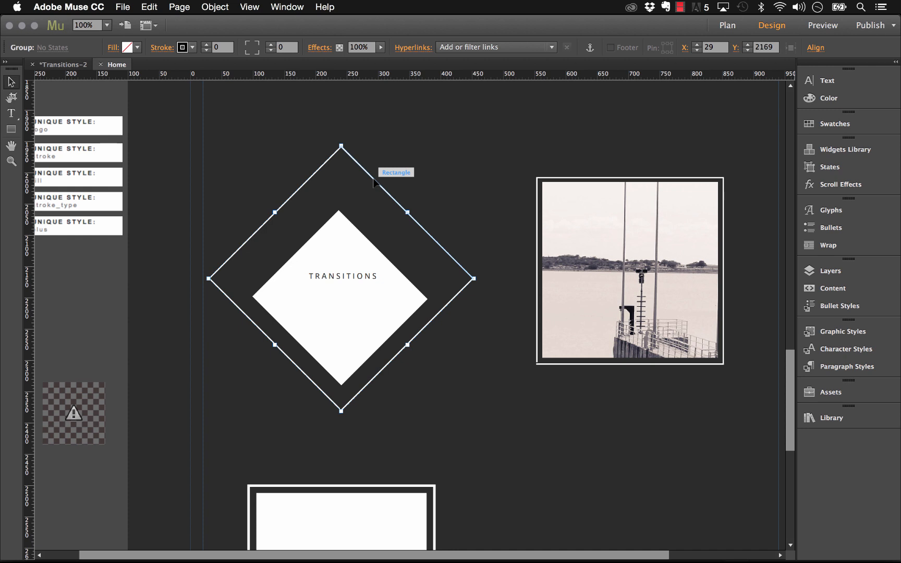
right_click(374, 181)
click(437, 292)
drag(382, 191, 434, 128)
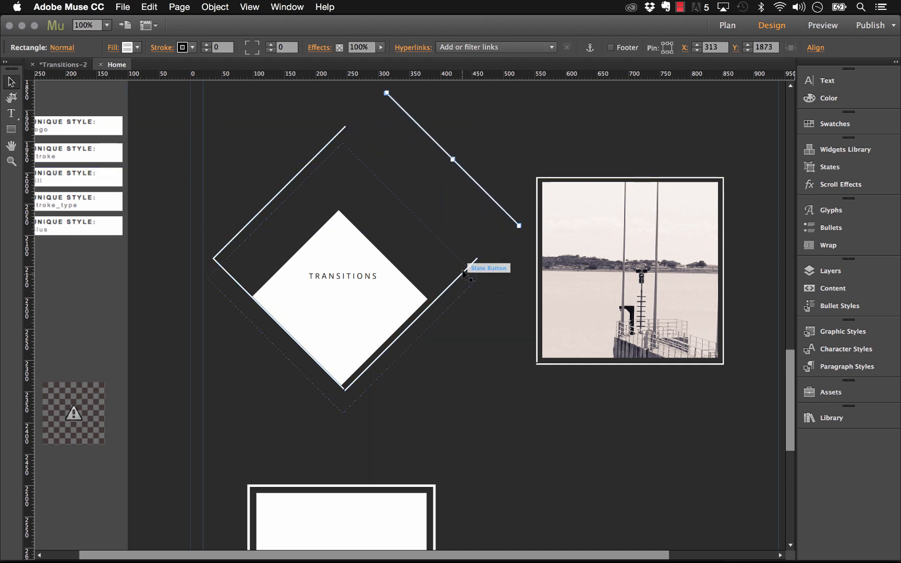
drag(472, 263, 514, 323)
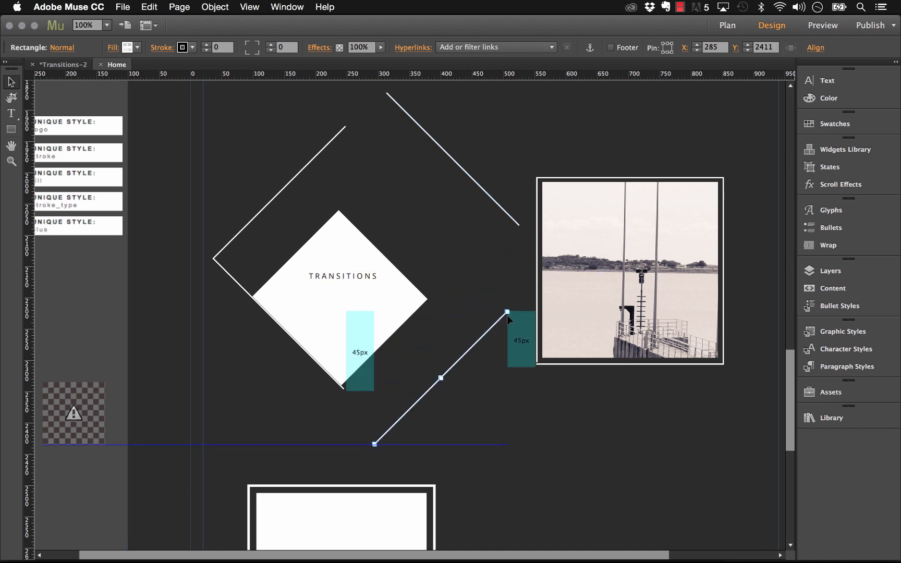
click(296, 178)
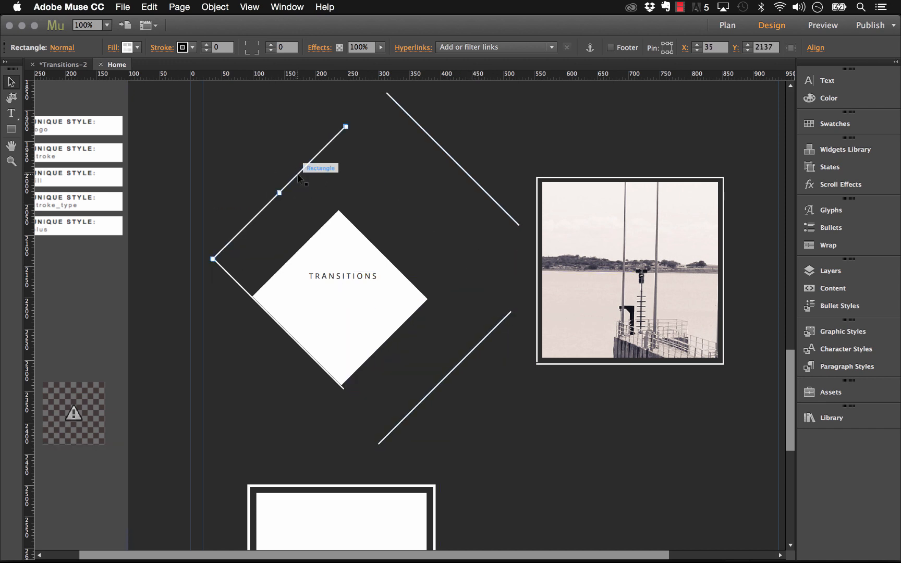
click(267, 145)
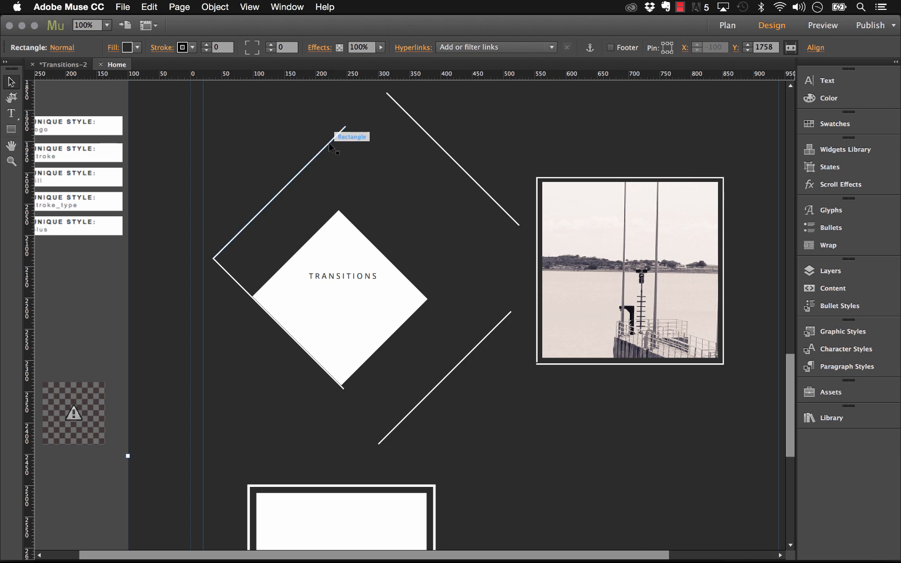
drag(330, 150, 291, 122)
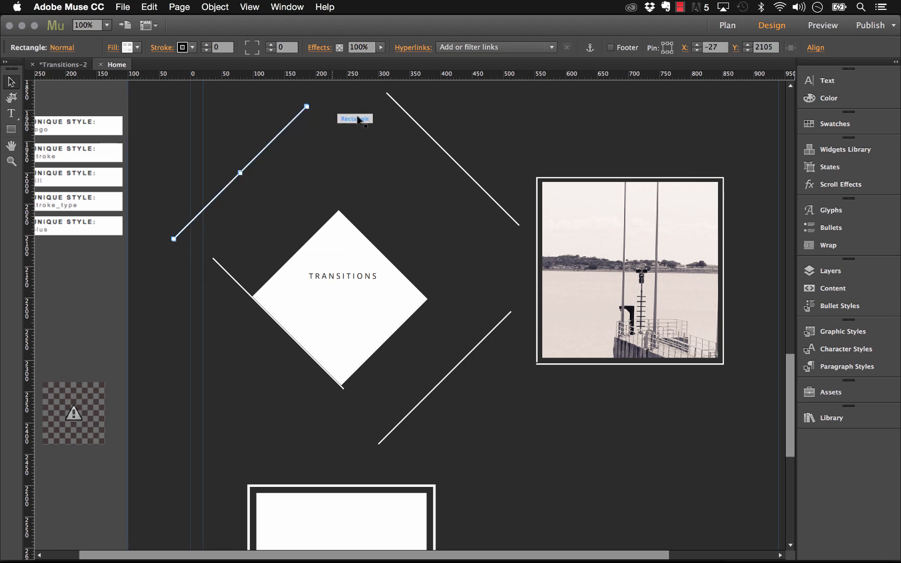
Inspect the fill settings of the upper-right line, including its image file, fitting and position
click(406, 114)
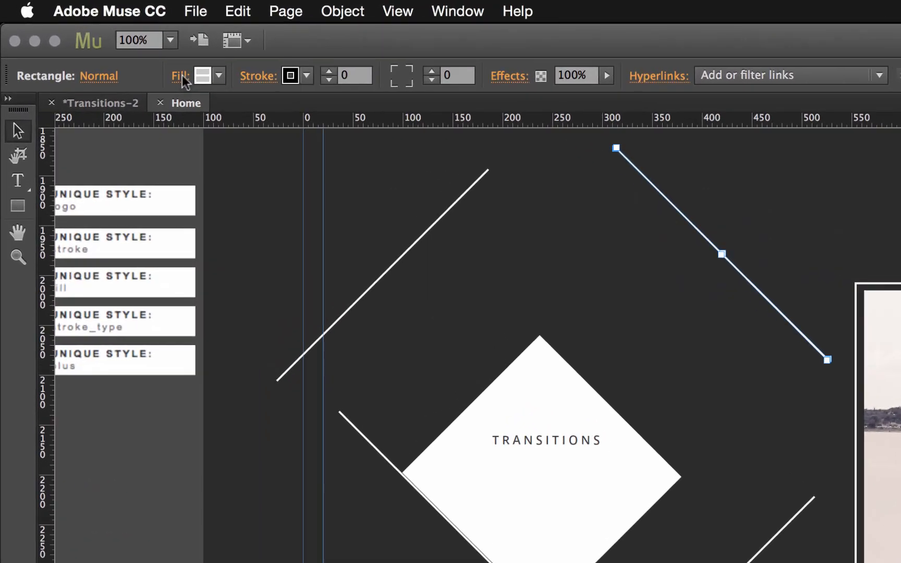
click(183, 76)
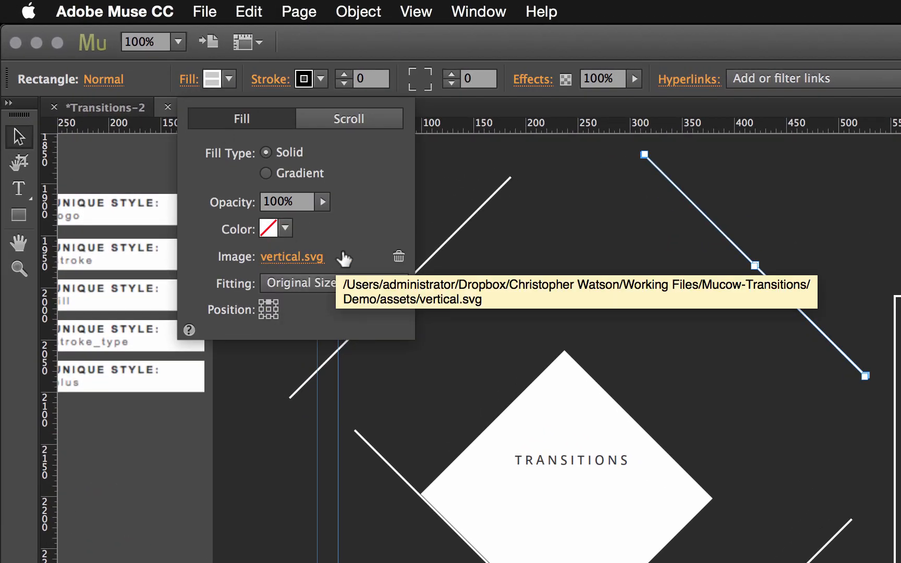
click(722, 323)
click(765, 211)
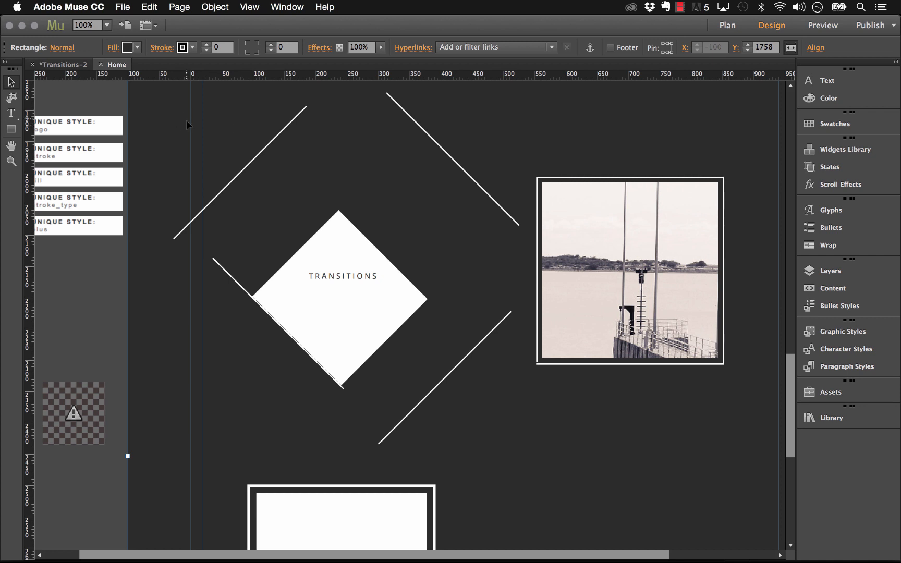
Create a new site with the default settings and open its Home page for design
click(122, 6)
click(139, 22)
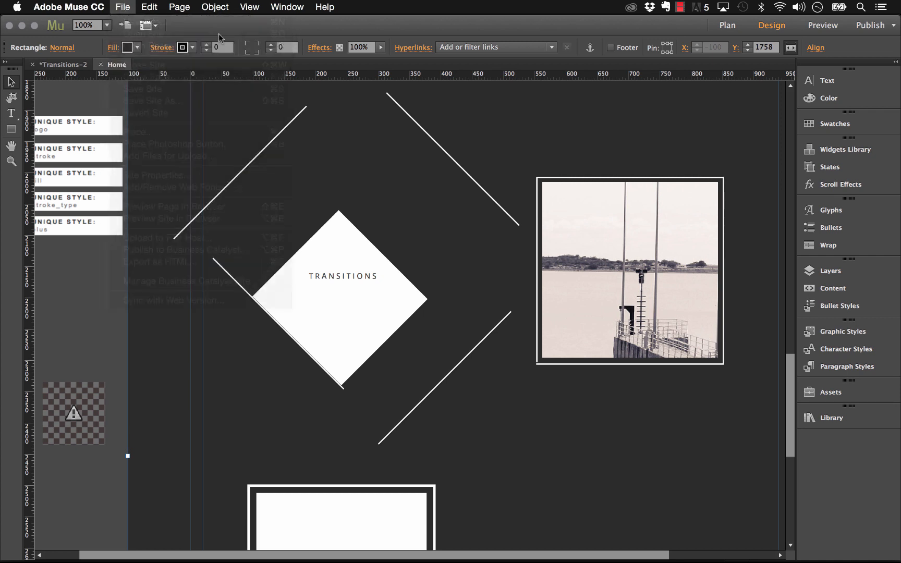
click(583, 406)
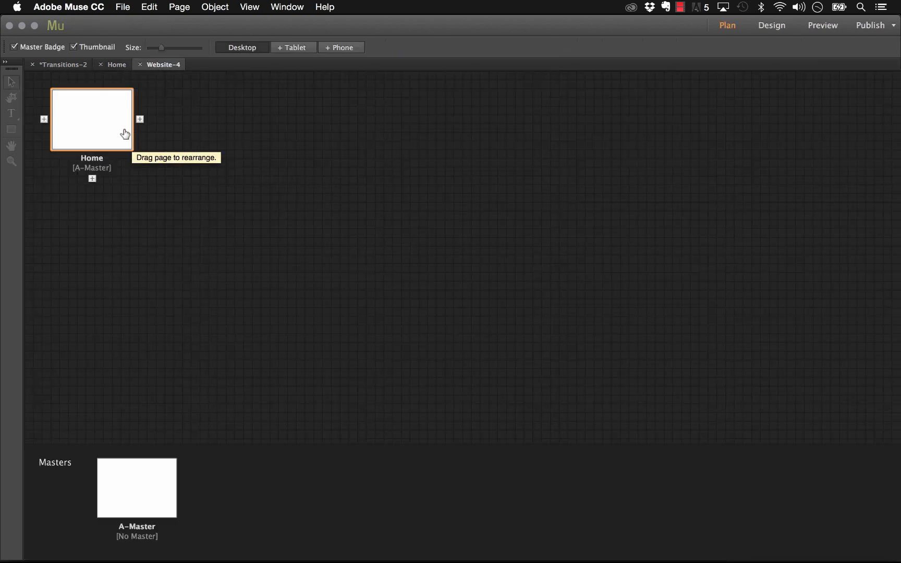
double_click(117, 133)
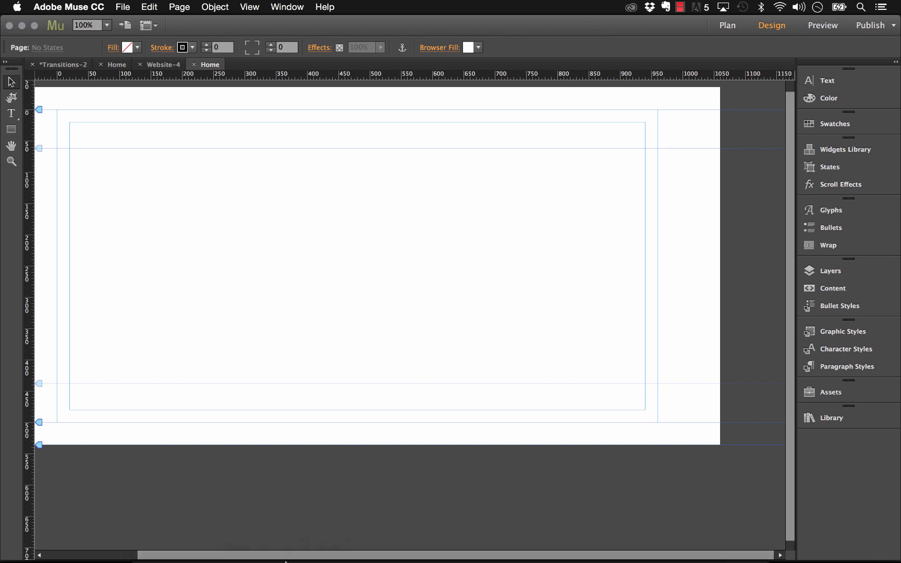
Switch to Photoshop and create a new white document 4 px wide and 600 px high at 72 pixels/inch
click(290, 540)
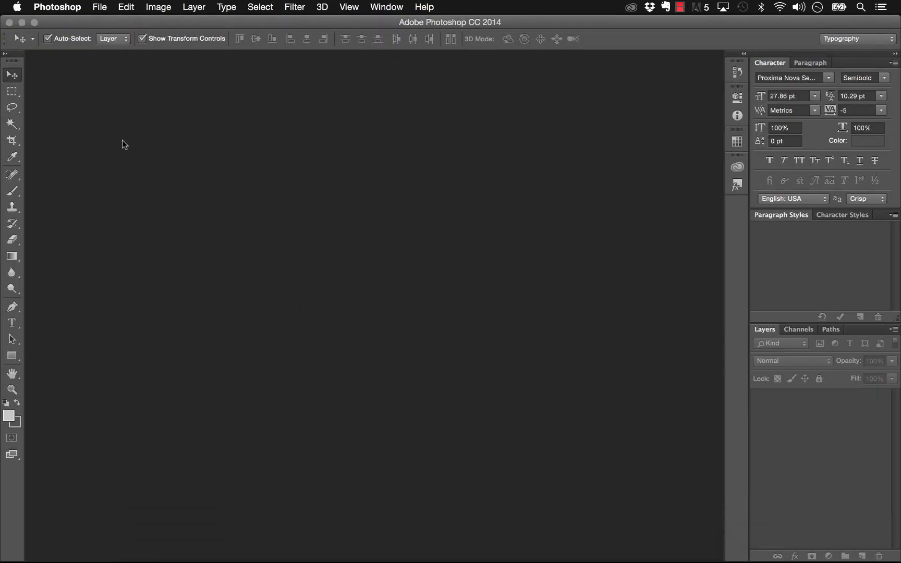
click(101, 6)
click(111, 22)
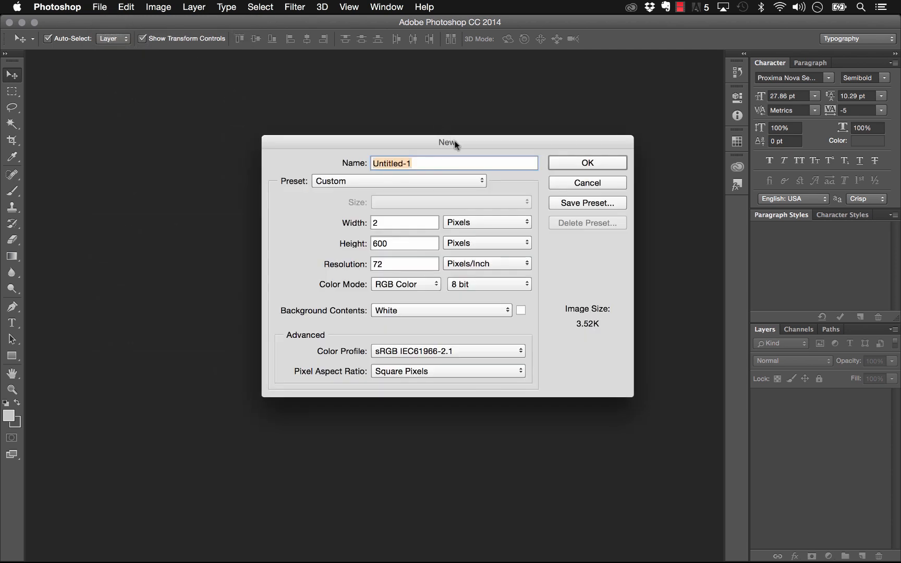
click(403, 219)
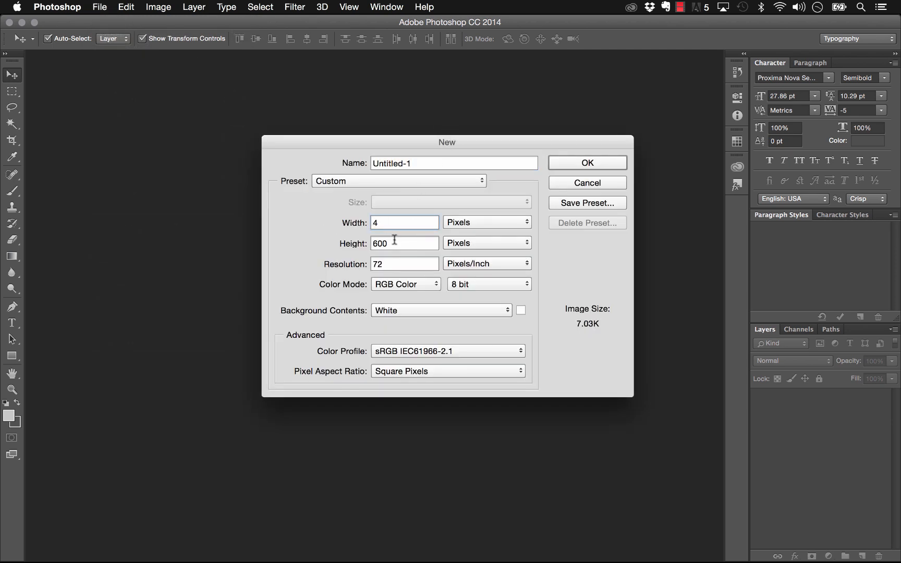
key(Tab)
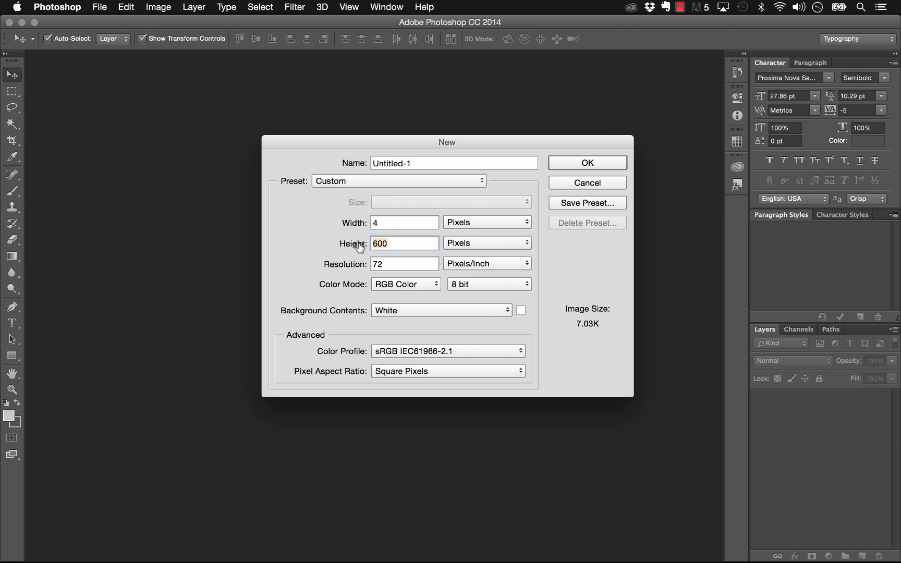
click(591, 163)
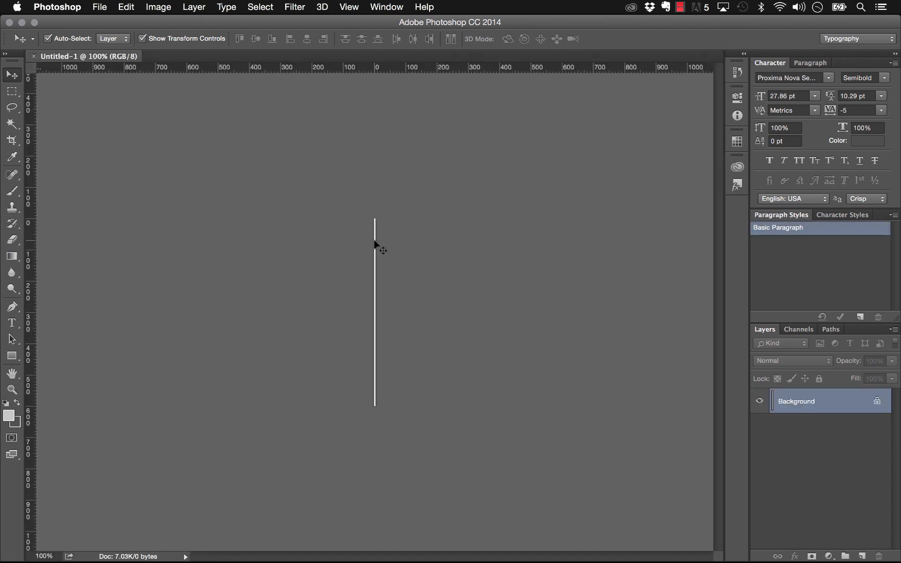
Draw a red rectangle about 20 px wide over the strip's upper part, fitting its top to the canvas edge at about 261 px high
scroll(375, 237, up, 3)
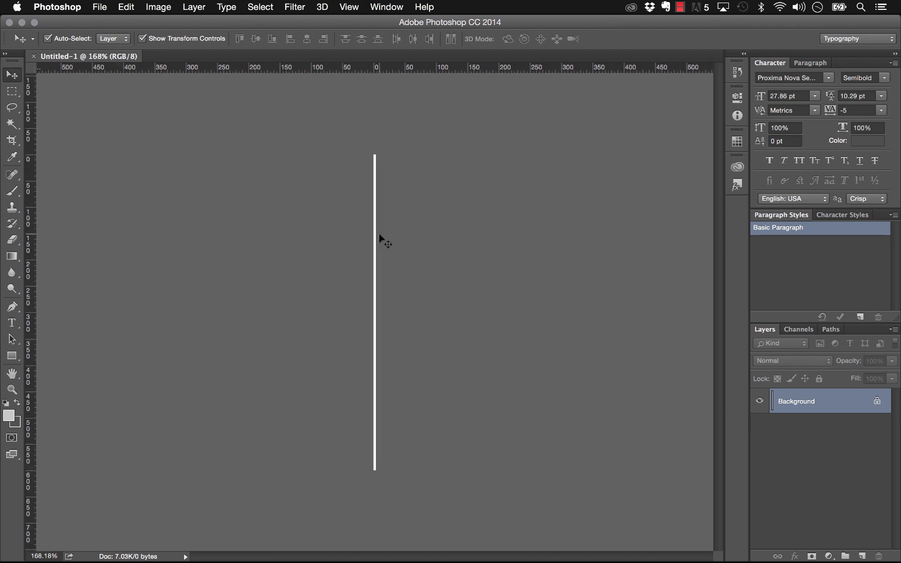
click(11, 356)
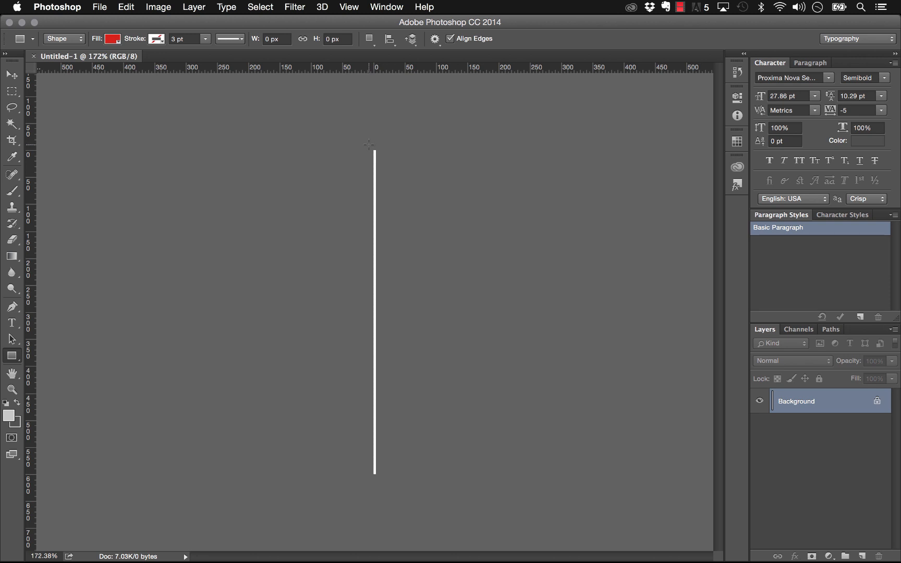
drag(368, 145, 382, 292)
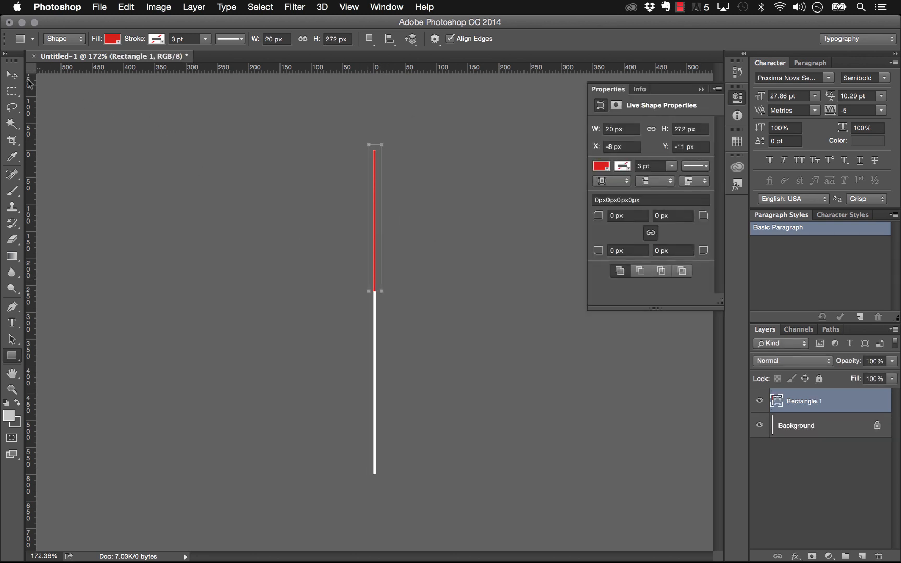
click(12, 75)
drag(374, 142, 375, 151)
key(Return)
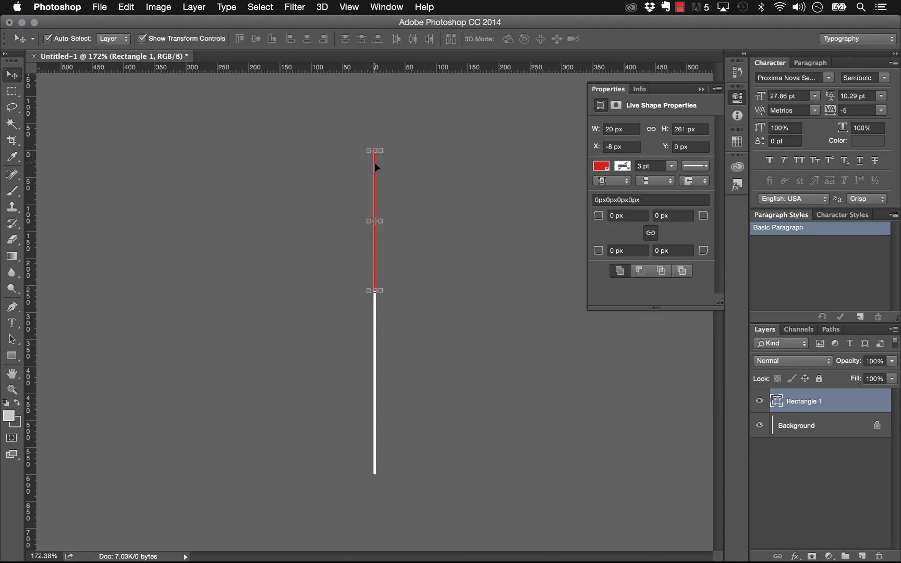
Change the rectangle's fill colour to black
click(603, 167)
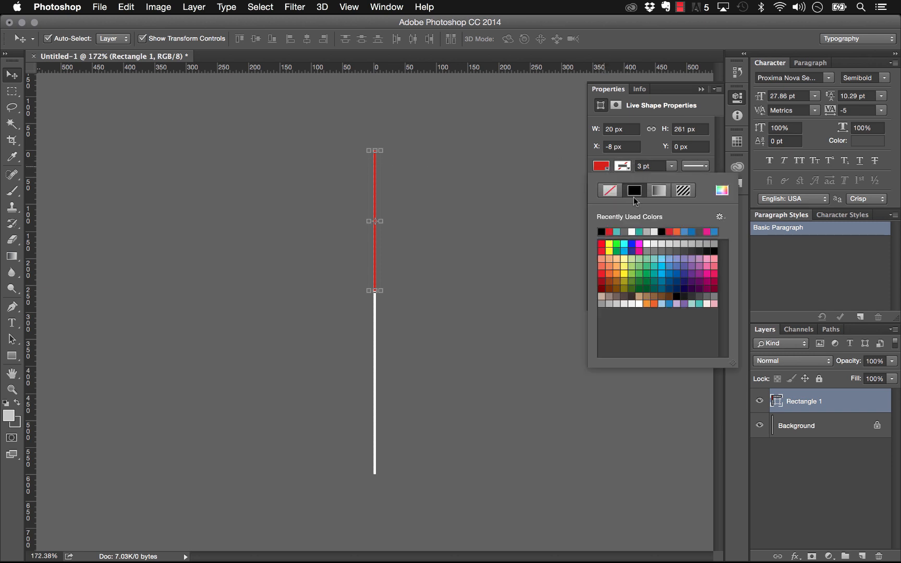
click(603, 231)
click(183, 135)
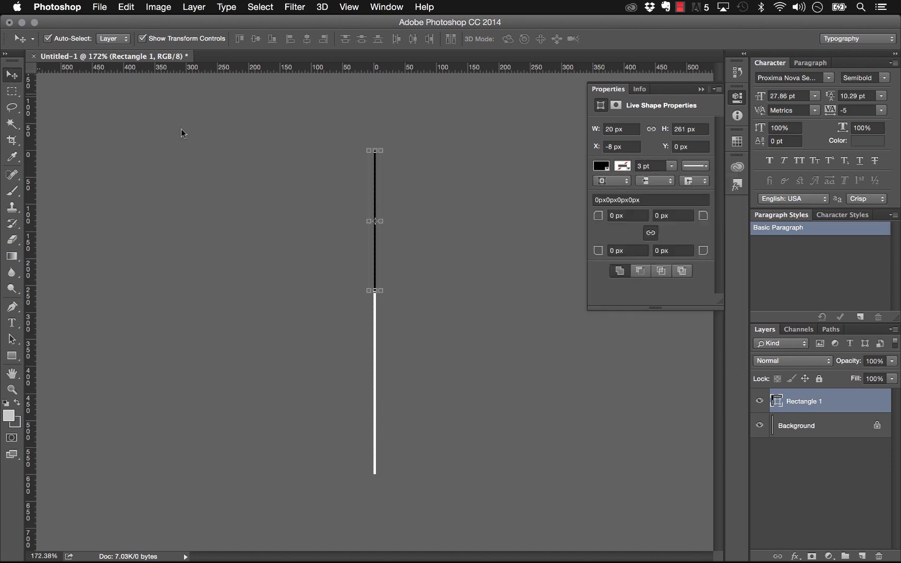
Duplicate the black rectangle and align the copy with the strip's lower end, leaving a gap in the middle
scroll(376, 170, up, 5)
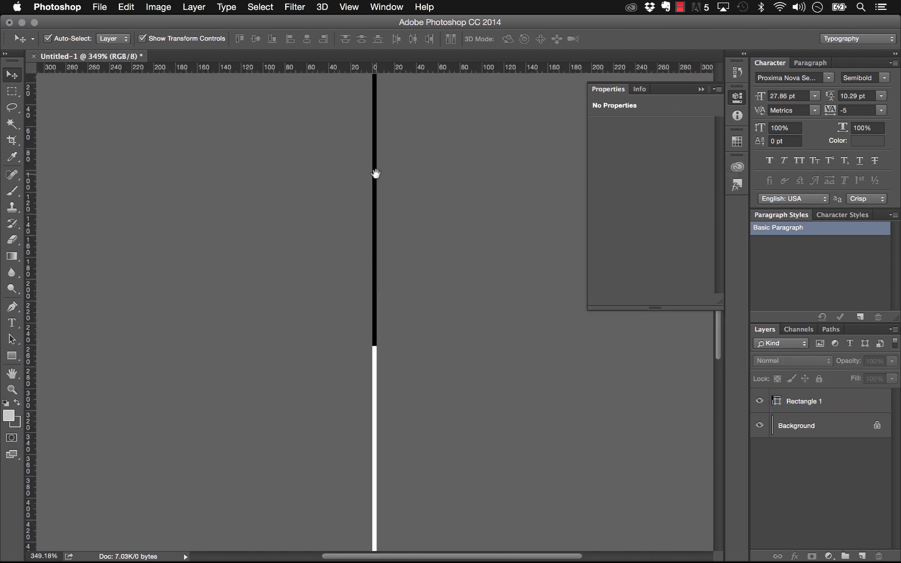
drag(376, 175, 379, 277)
scroll(379, 277, down, 2)
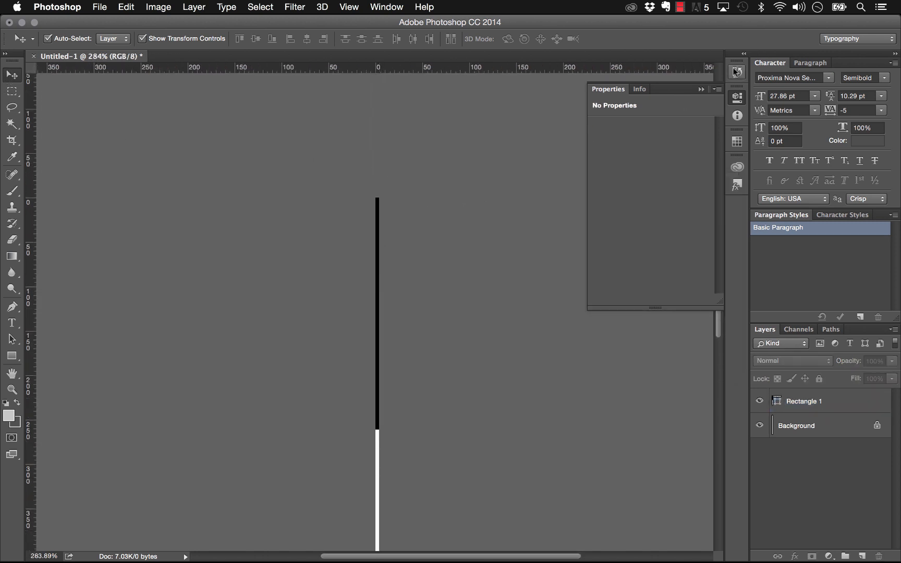
click(701, 89)
drag(554, 295, 563, 209)
scroll(458, 265, down, 1)
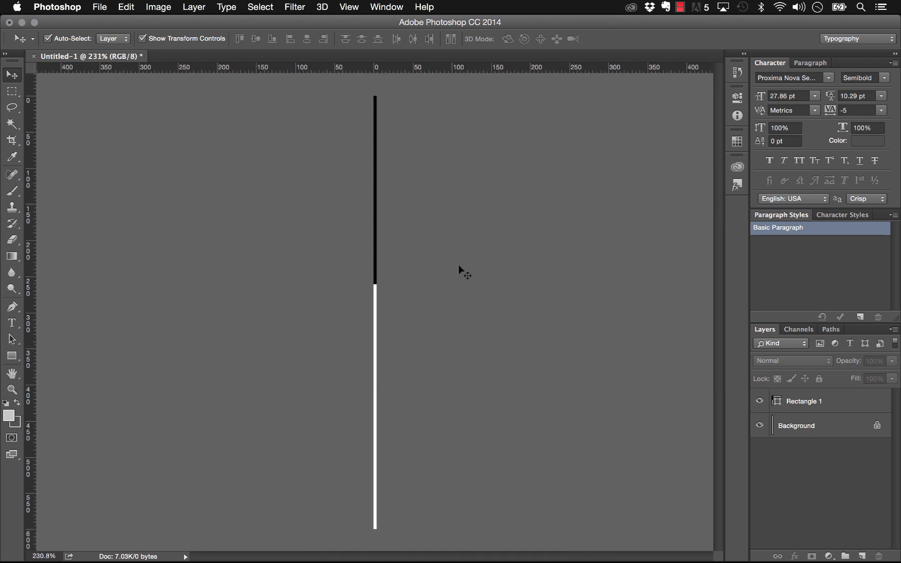
click(375, 244)
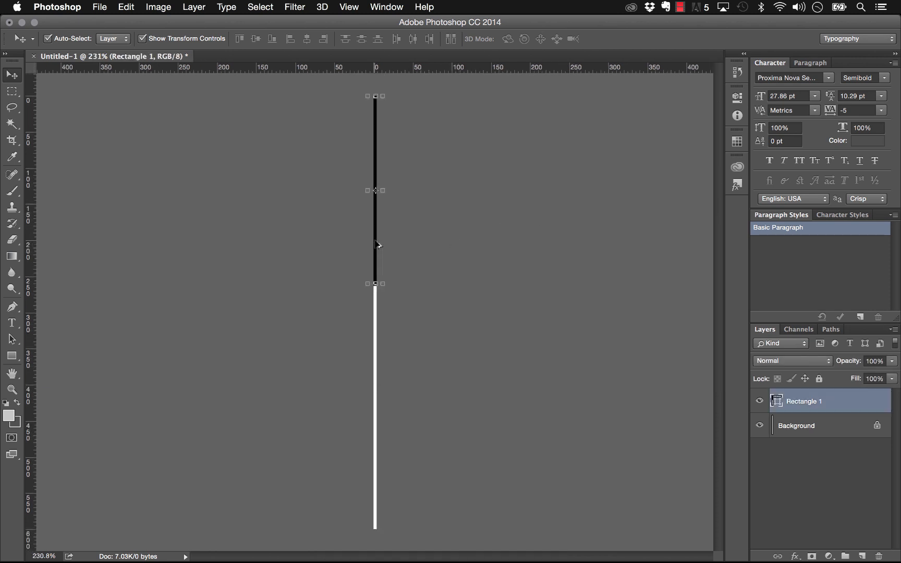
alt+drag(378, 241, 378, 416)
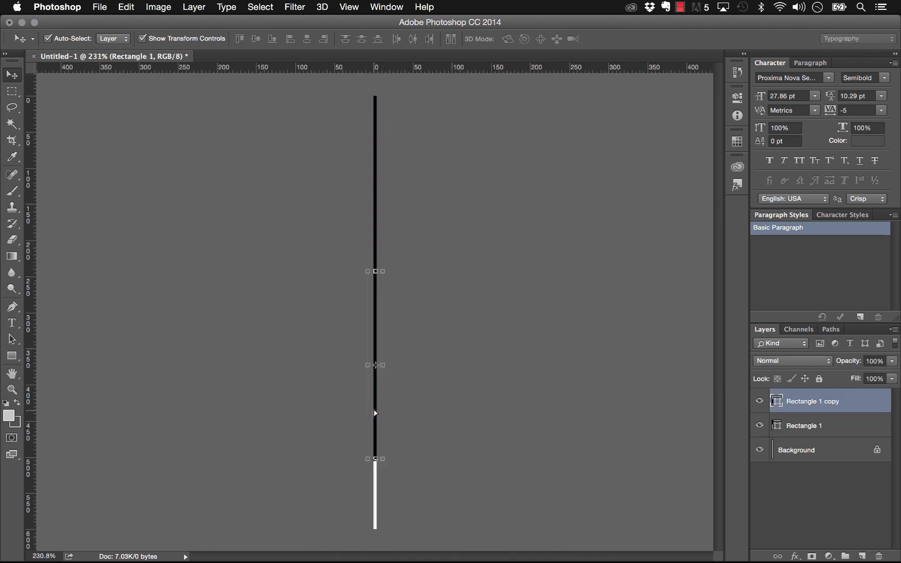
drag(377, 330, 377, 400)
click(413, 365)
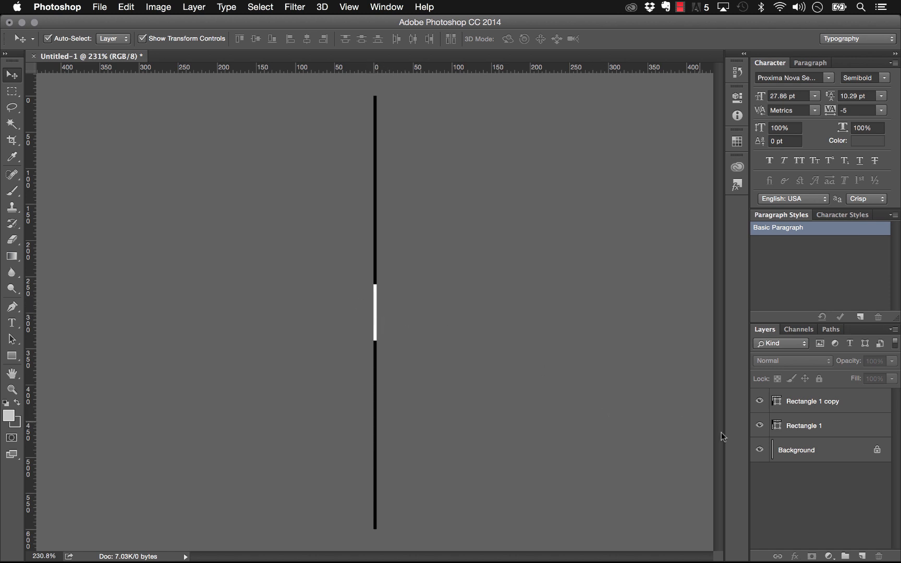
Hide the Background layer to make the gap between the two black rectangles transparent
click(760, 450)
scroll(384, 315, up, 5)
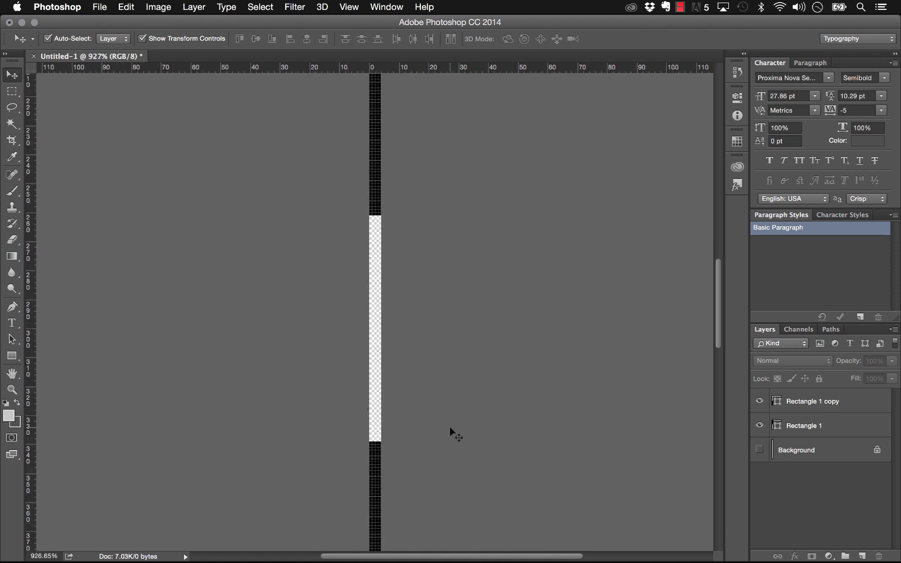
scroll(366, 224, down, 6)
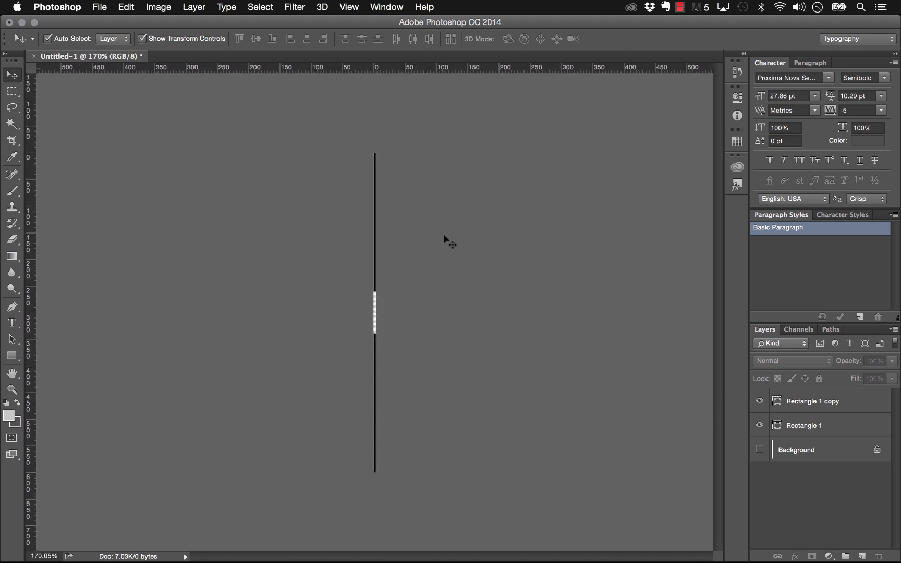
Export the graphic for the web as a transparent PNG-24 named transparent_stroke in the Transitions folder
click(92, 7)
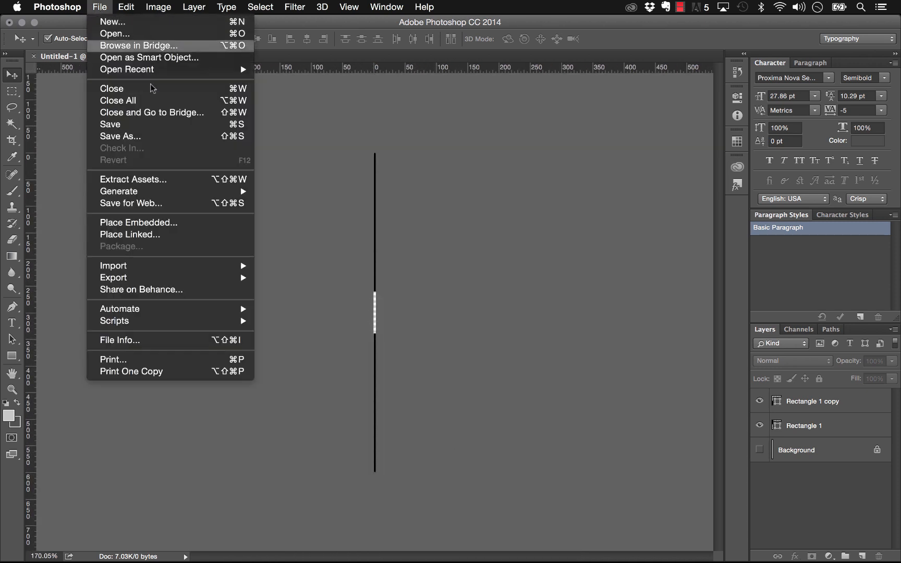
click(157, 203)
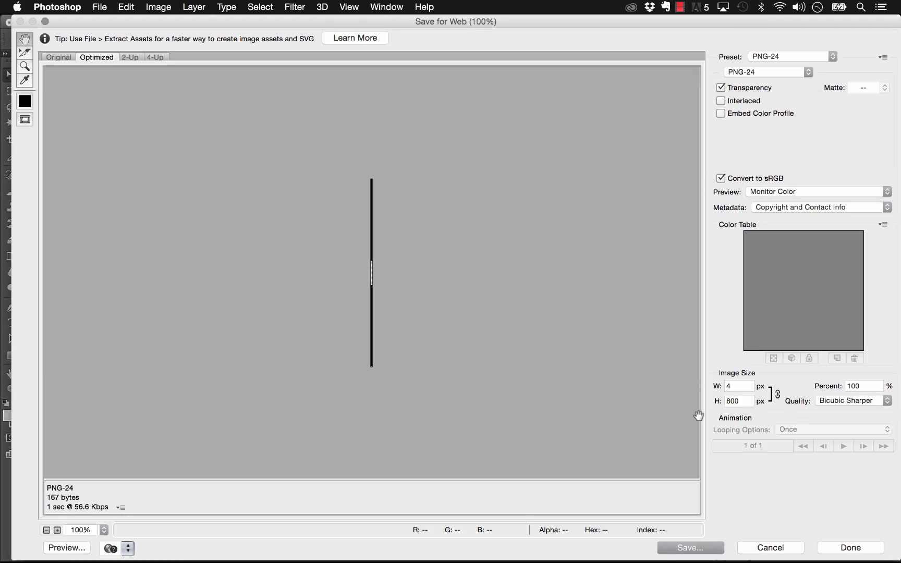
click(680, 547)
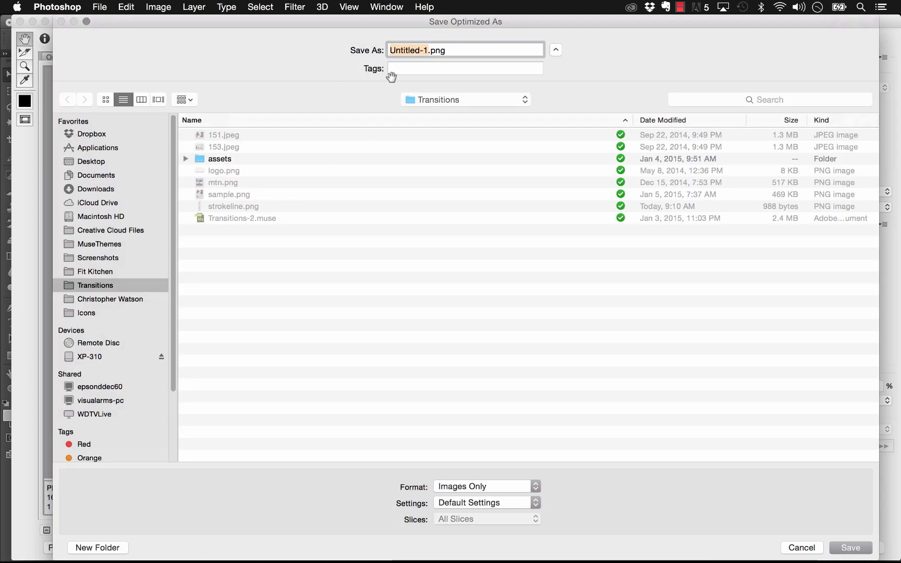
text(transparent_st)
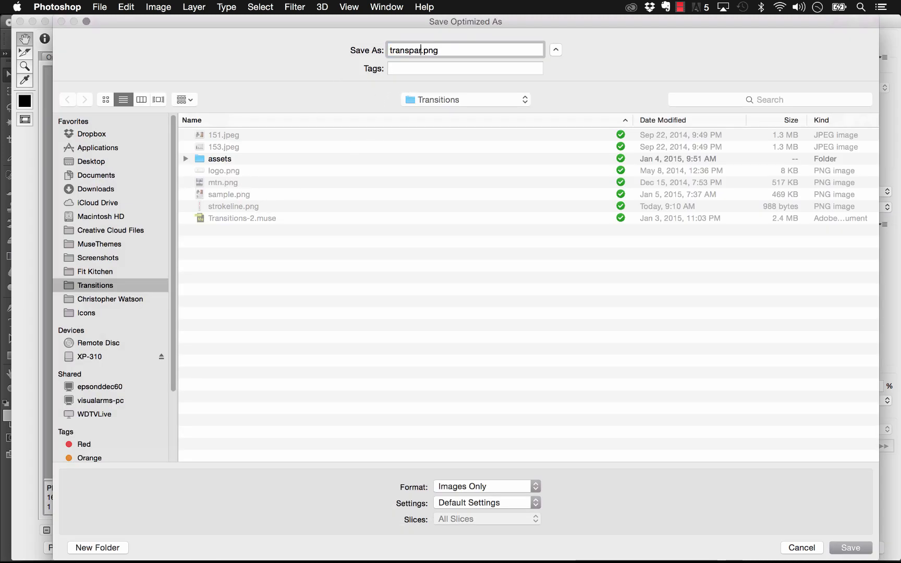
text(roke)
key(Return)
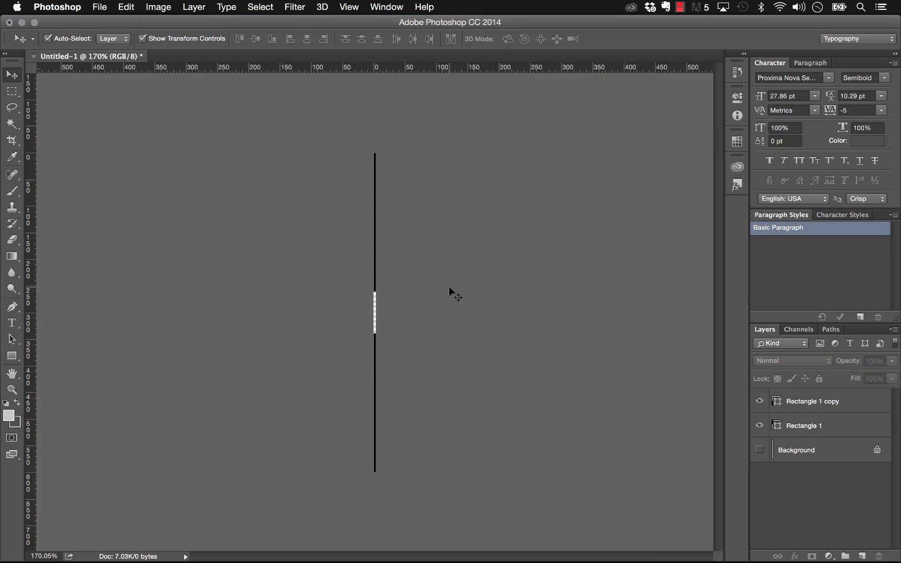
Switch to Adobe Muse and draw a narrow vertical rectangle about 9 px wide and 335 px high on the Home page
click(356, 539)
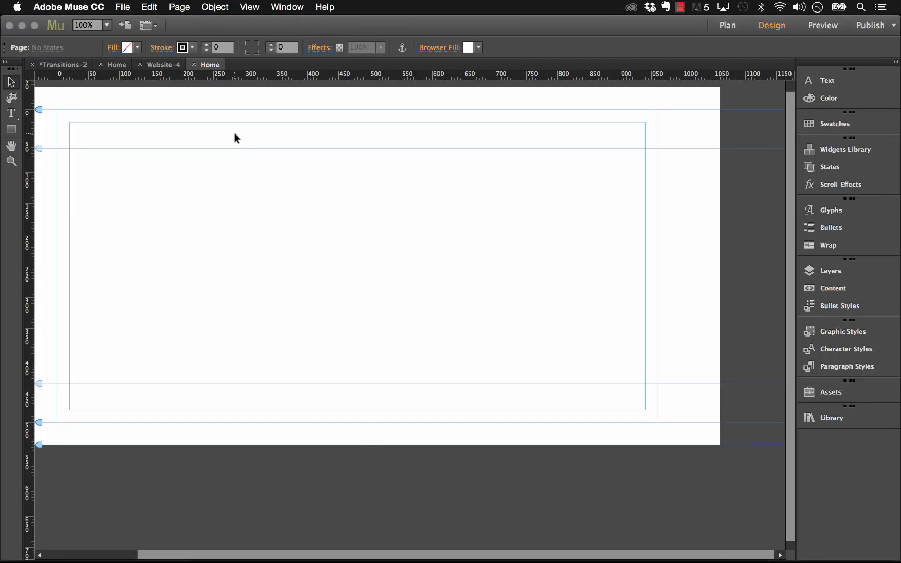
click(10, 129)
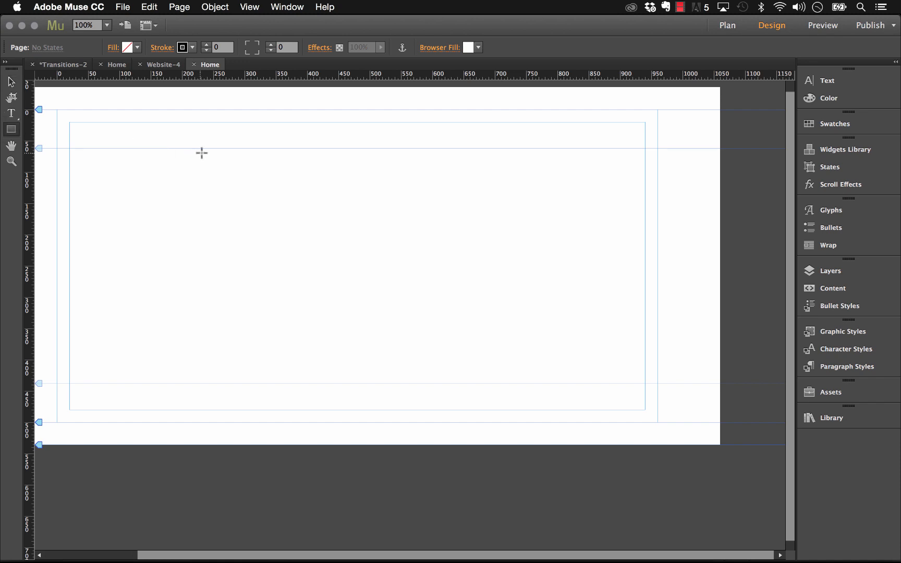
drag(199, 152, 205, 362)
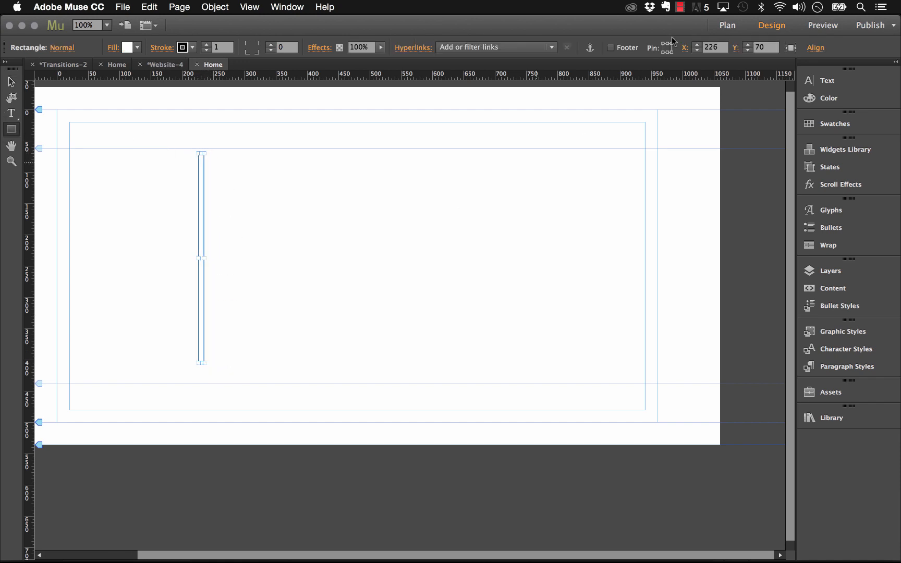
Set the rectangle's width to 4, its height to 300 and its stroke weight to 0
click(735, 51)
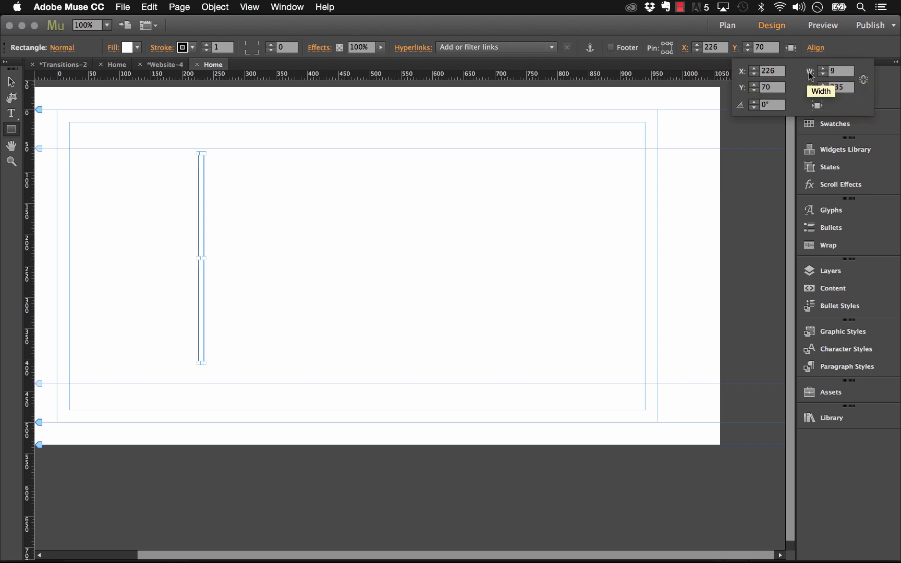
click(830, 73)
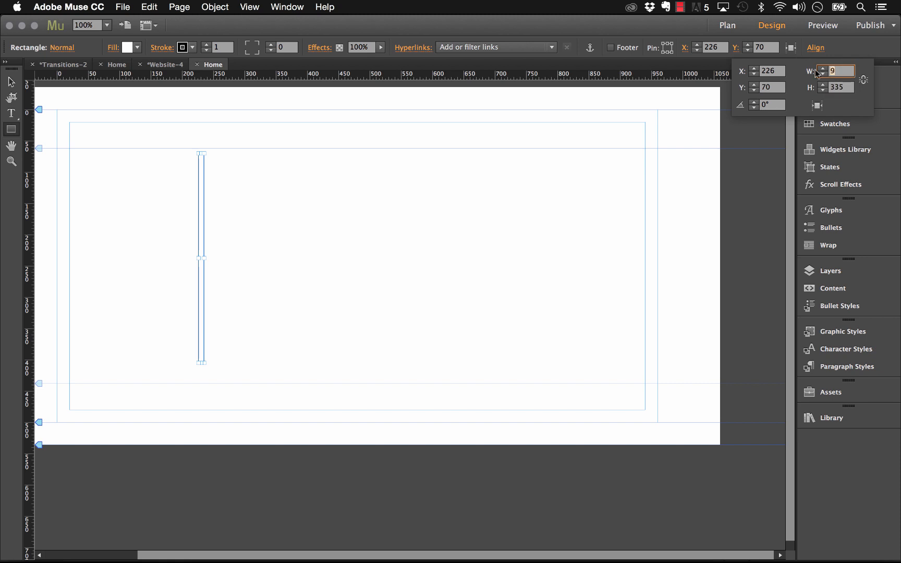
text(4)
click(845, 88)
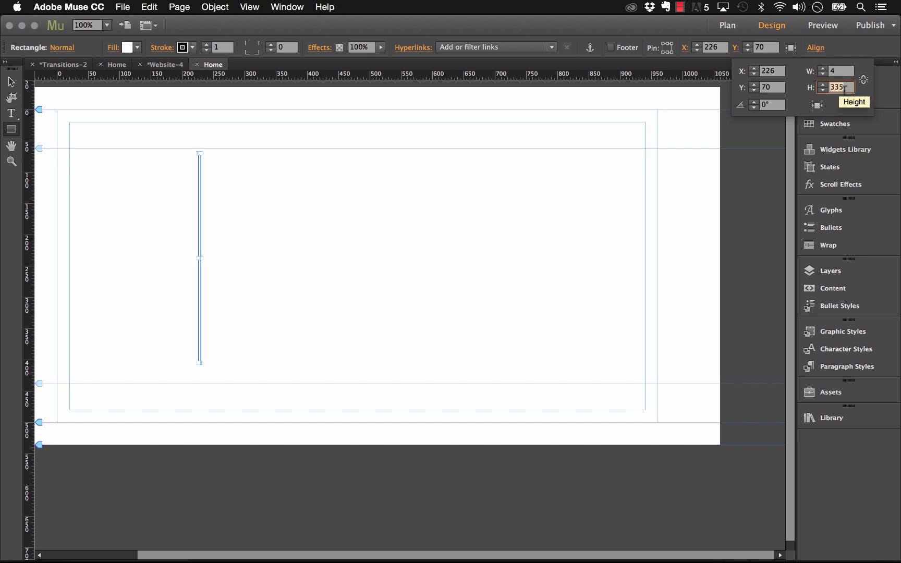
text(300)
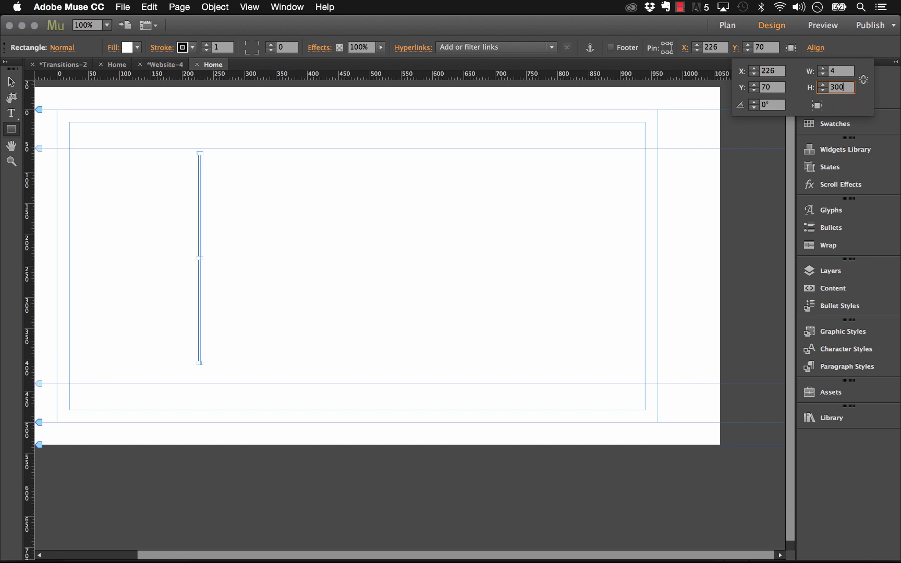
key(Return)
click(206, 50)
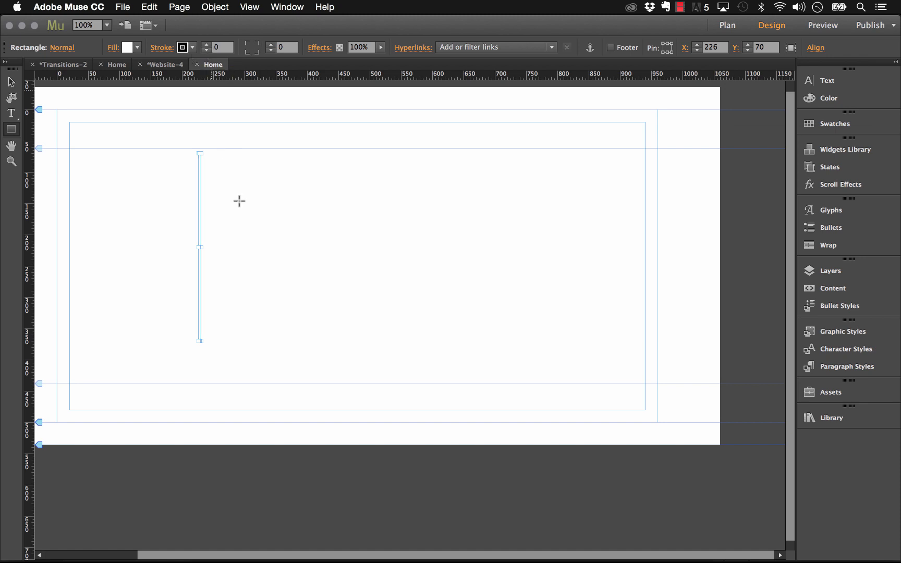
Fill the rectangle with the image transparent_stroke.png from the Transitions folder, viewing the page at 150%
click(11, 82)
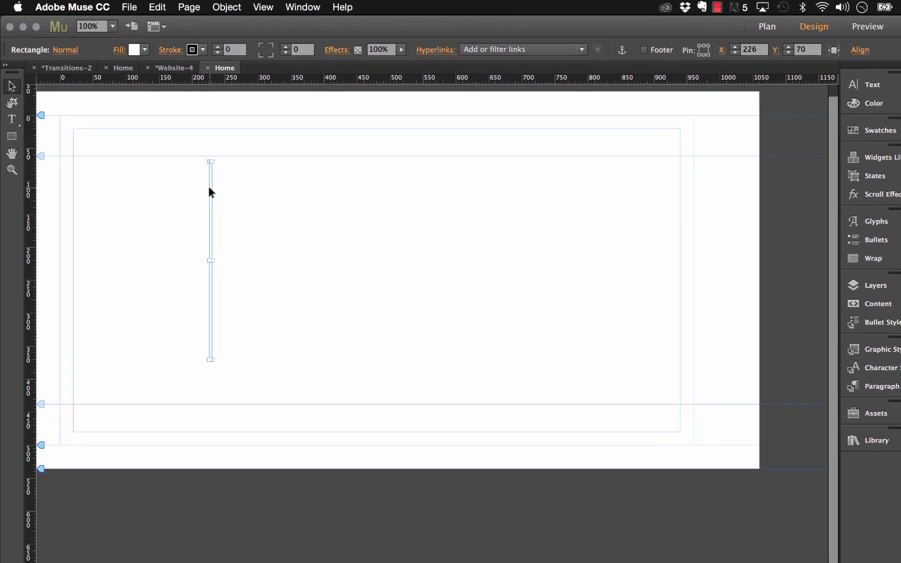
click(112, 27)
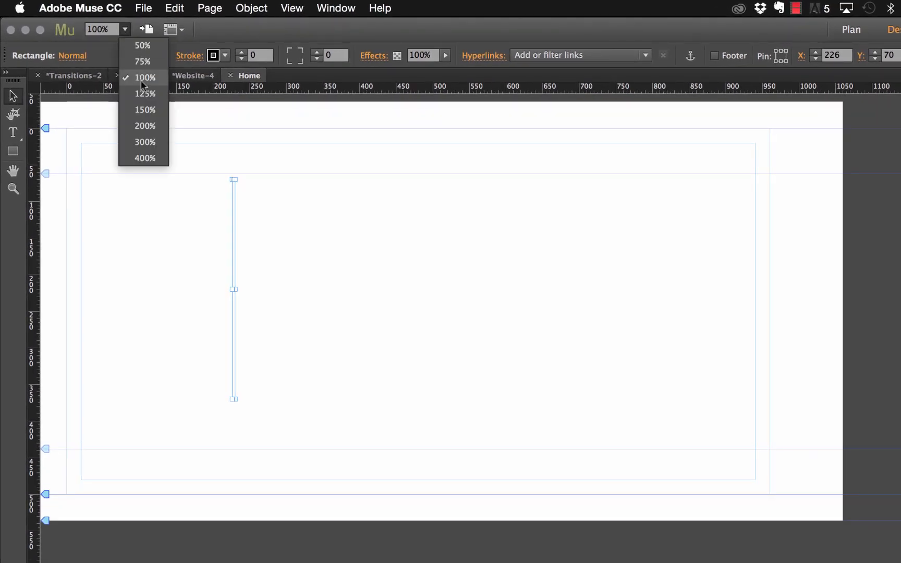
click(130, 97)
drag(351, 318, 499, 288)
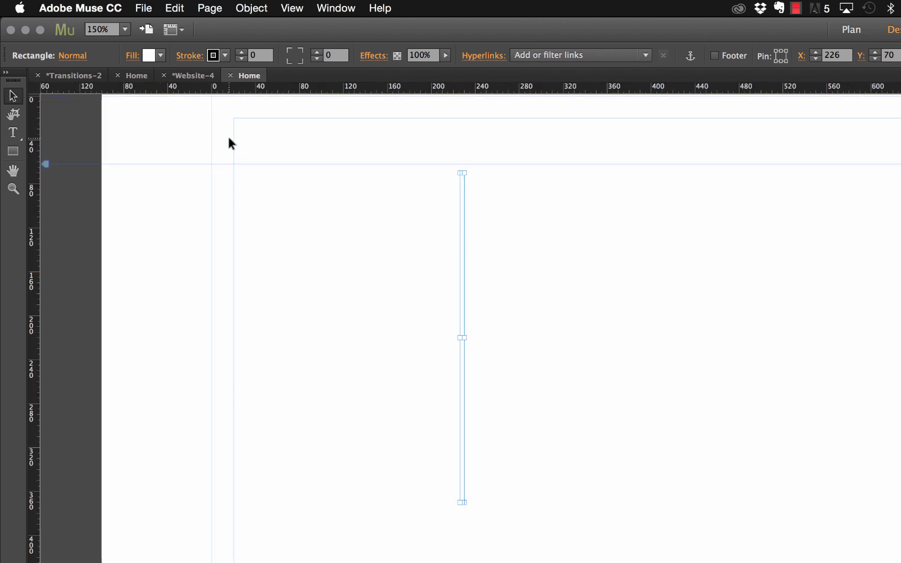
click(134, 56)
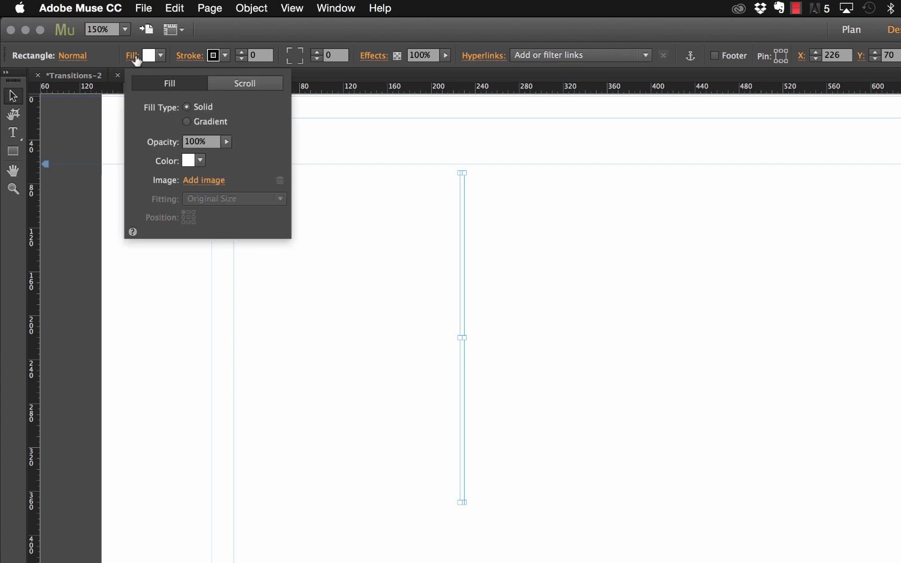
click(205, 180)
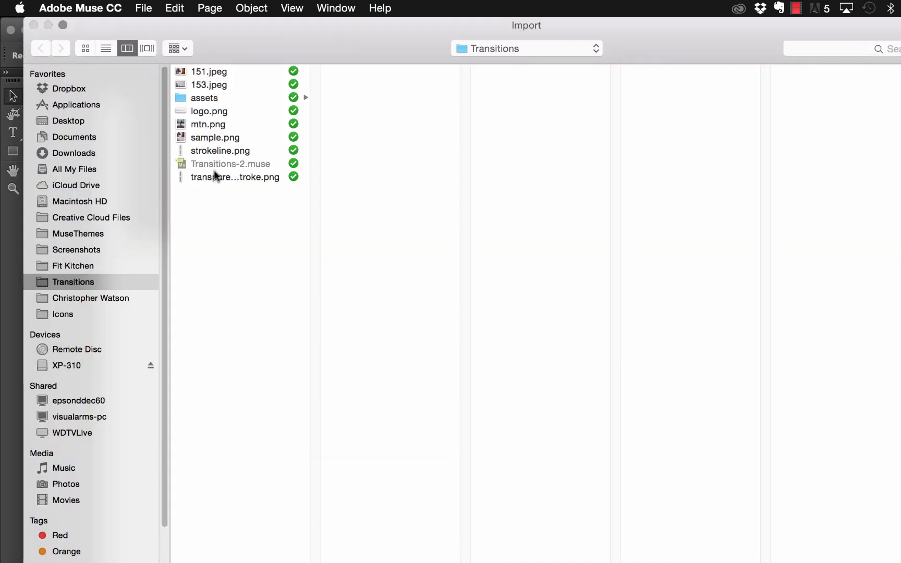
click(214, 177)
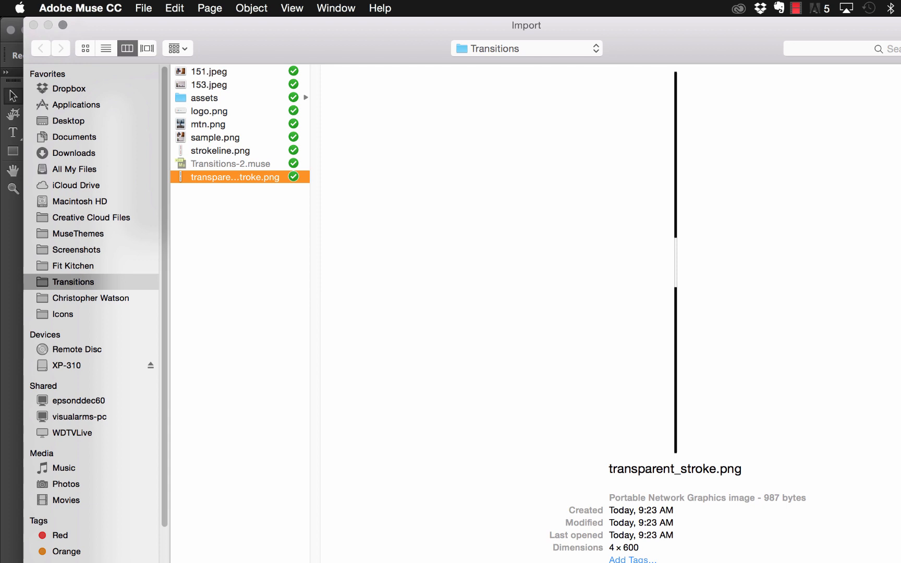
key(Return)
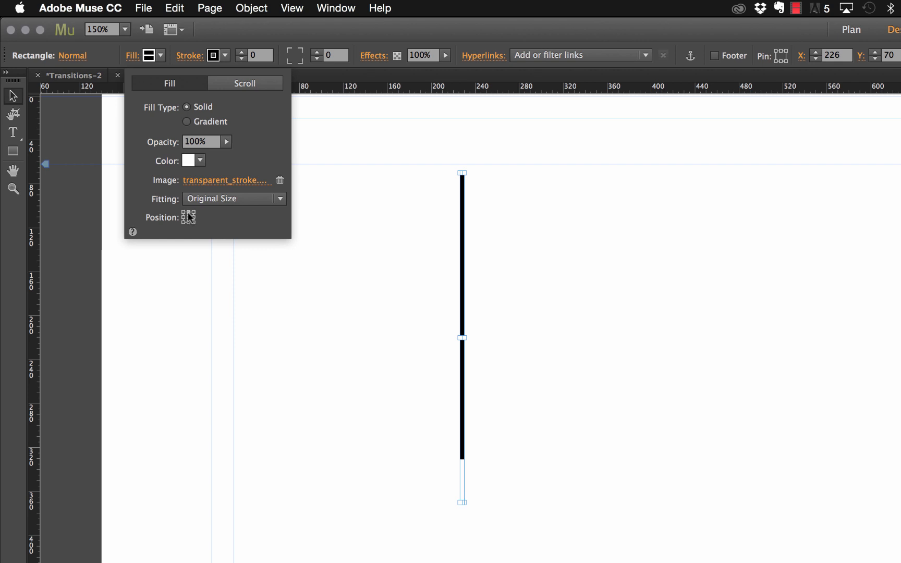
Shorten the rectangle from its lower end to about 250 px high, cropping out the transparent part of the fill
click(462, 503)
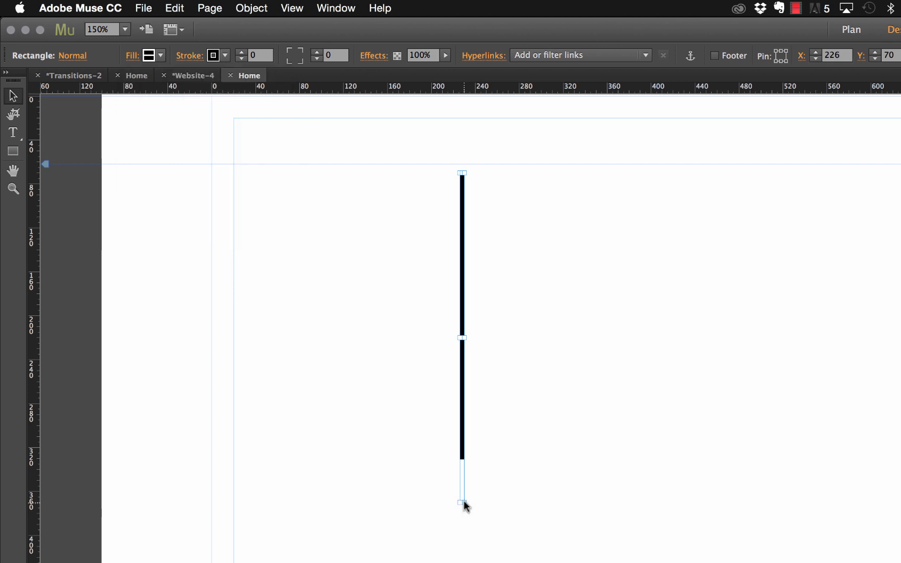
click(495, 496)
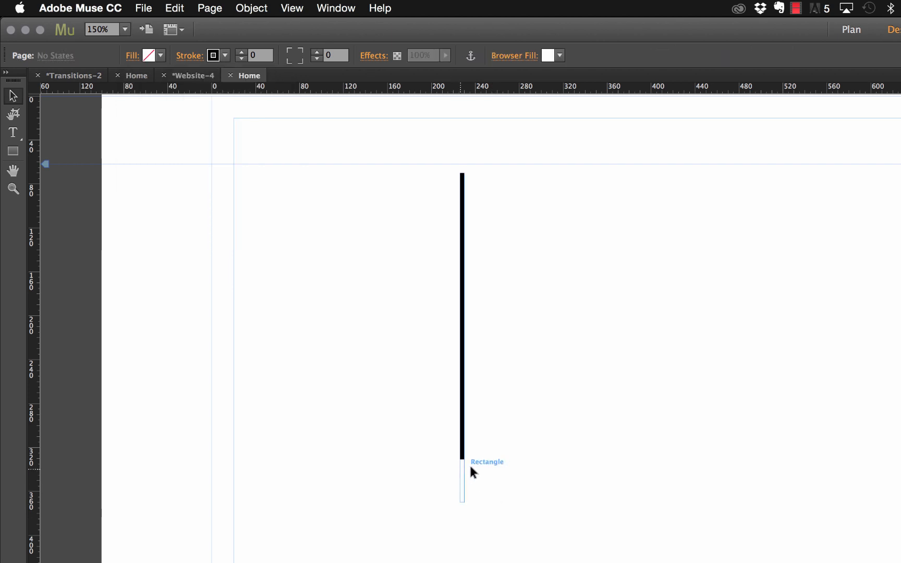
click(460, 462)
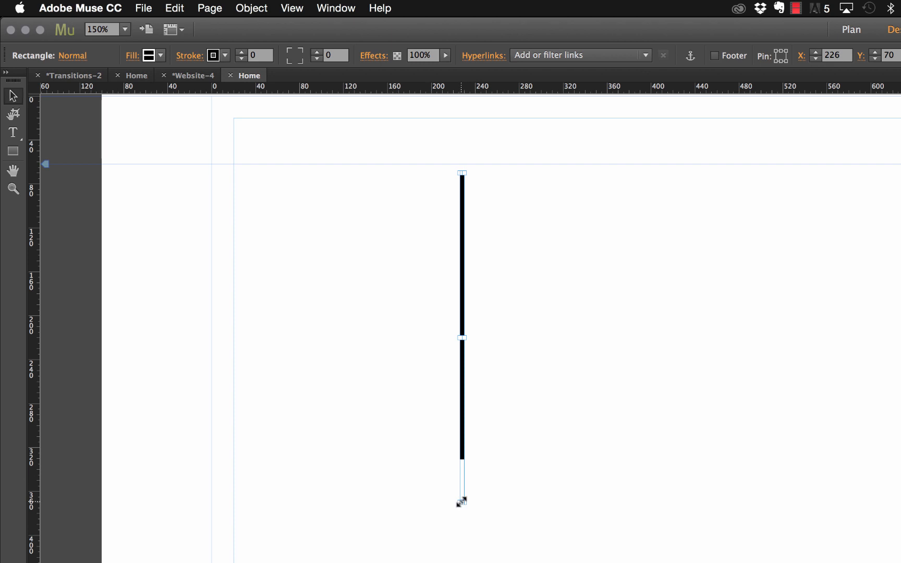
drag(462, 503, 457, 455)
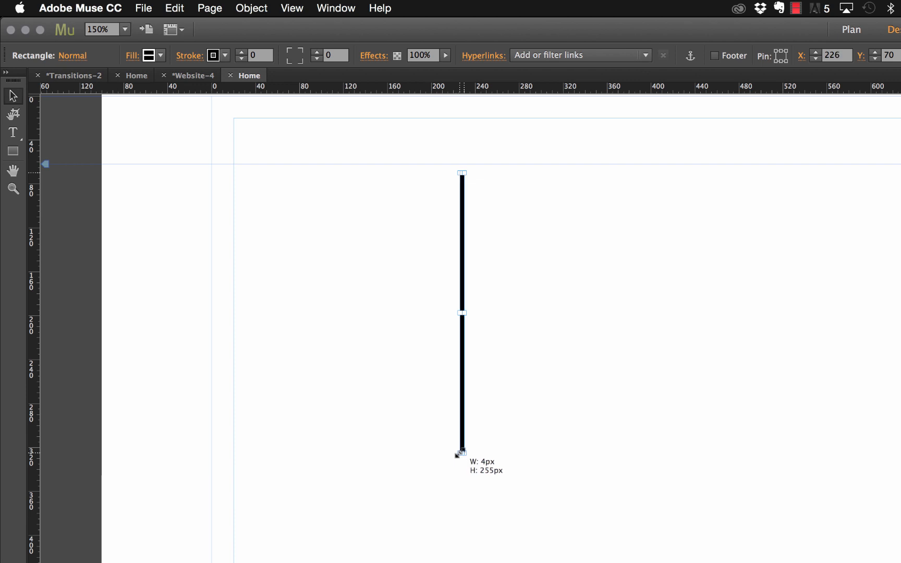
drag(455, 455, 458, 449)
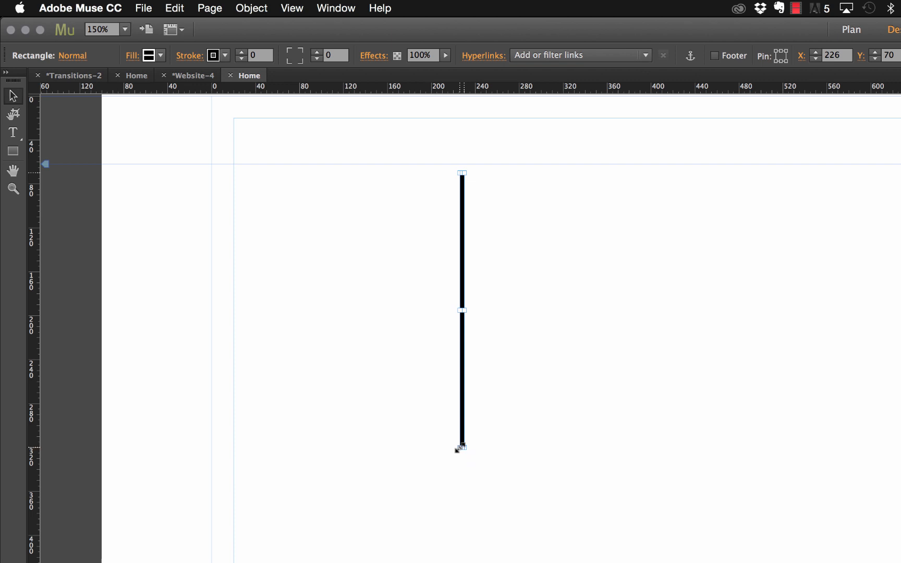
Move the black line to about X 155, Y 87 on the page
click(472, 246)
click(462, 222)
drag(462, 215, 386, 234)
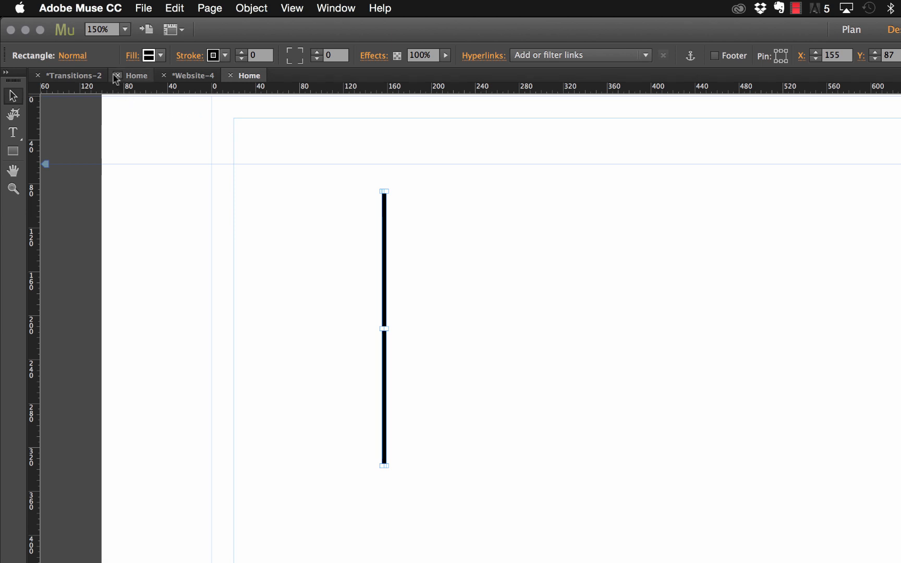
Switch the black line to its Rollover state and open the fill options for that state
click(82, 57)
click(134, 109)
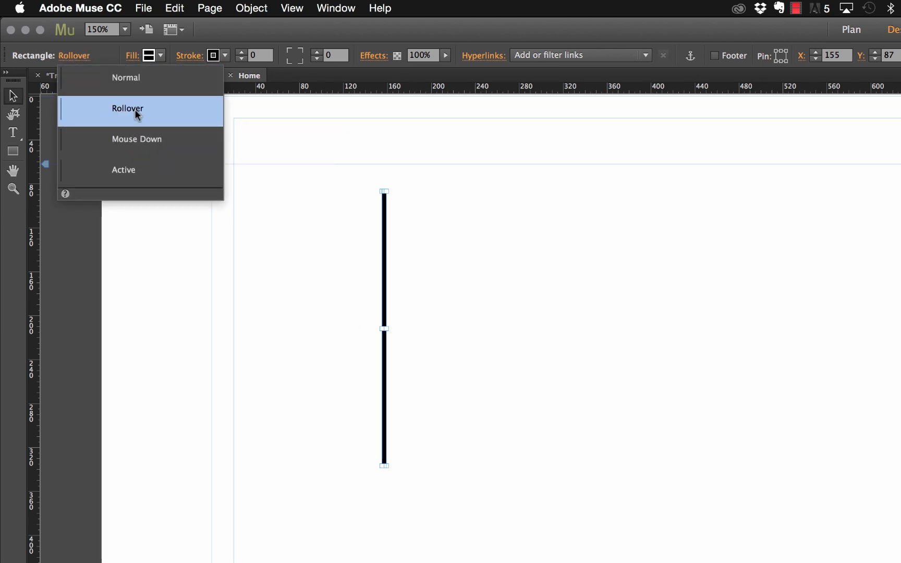
click(134, 57)
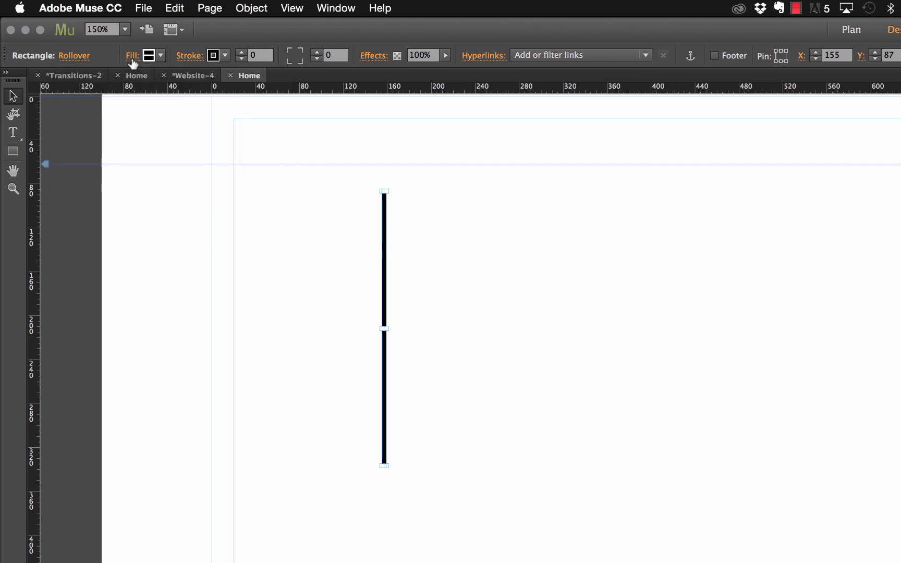
click(133, 57)
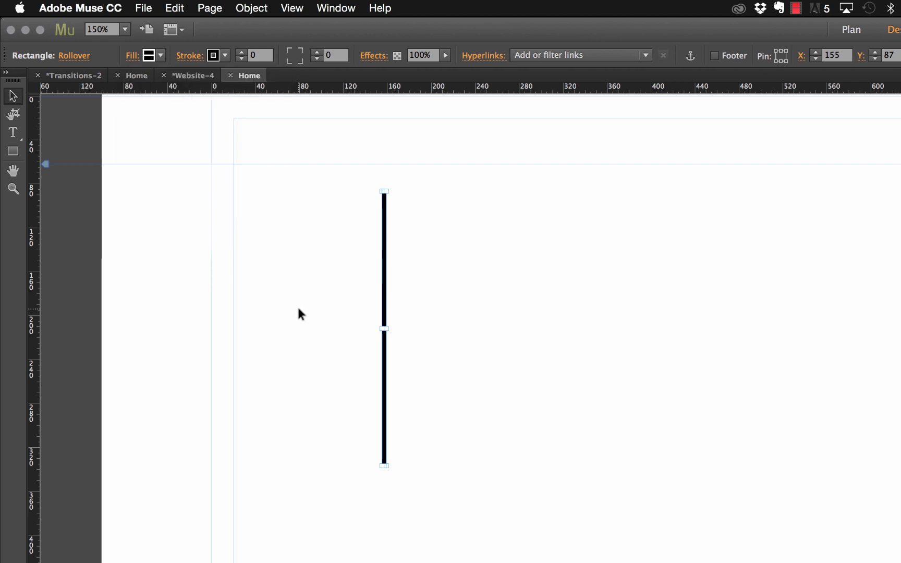
click(429, 458)
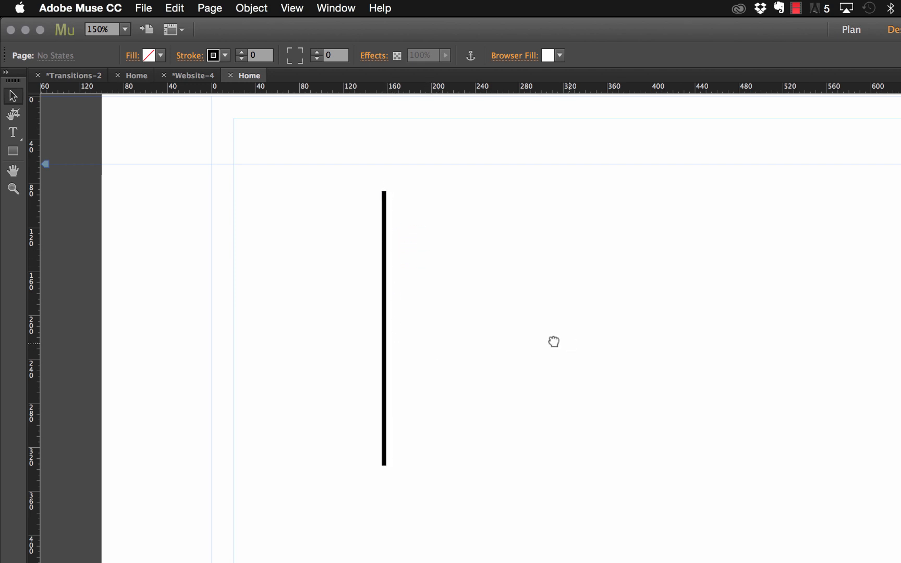
Place the 047 – State Transitions library item on the page above and beside the line, at about X 288, Y 20
drag(553, 340, 430, 328)
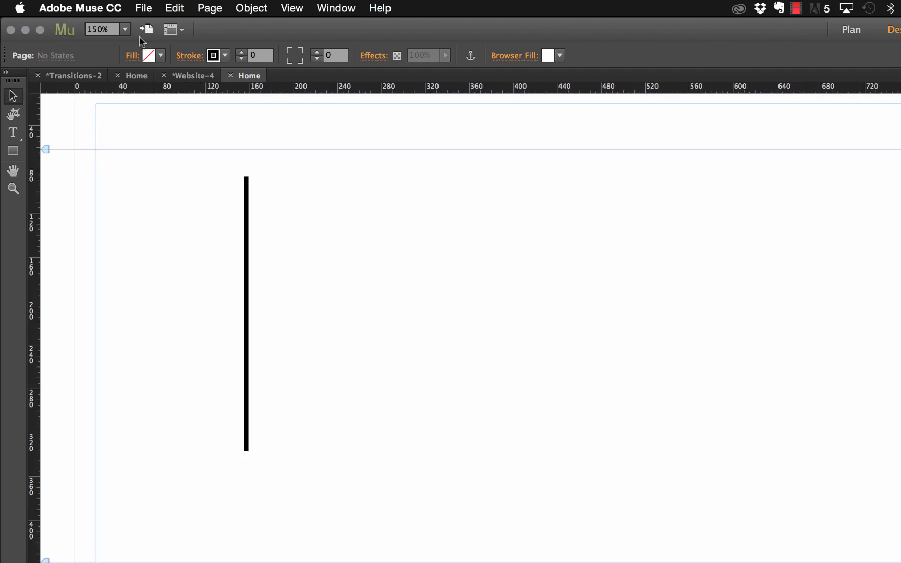
click(125, 29)
click(138, 94)
drag(422, 248, 434, 279)
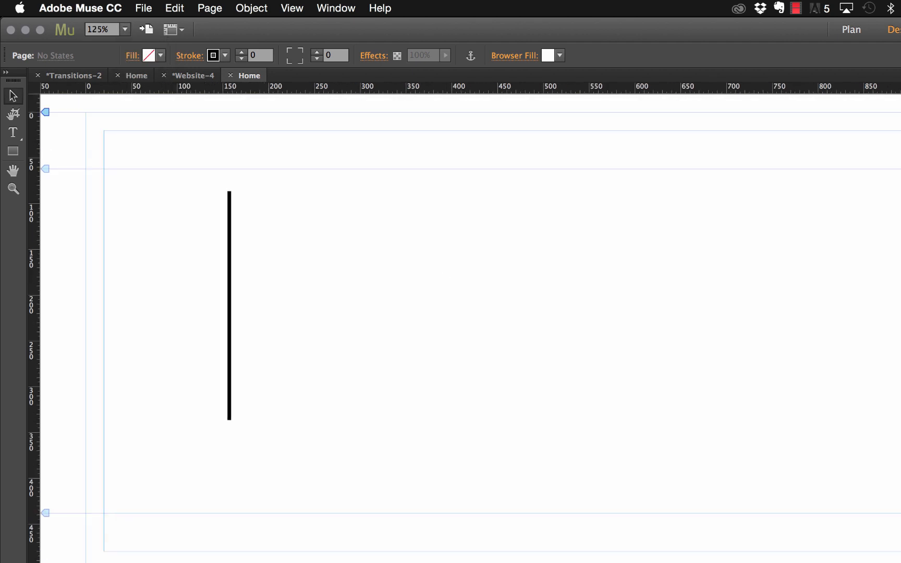
click(834, 417)
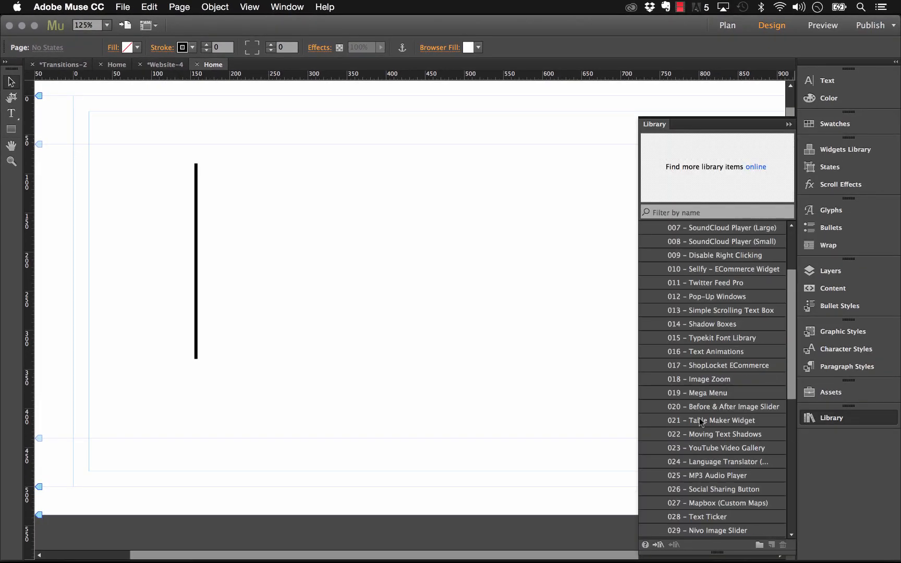
scroll(704, 453, down, 8)
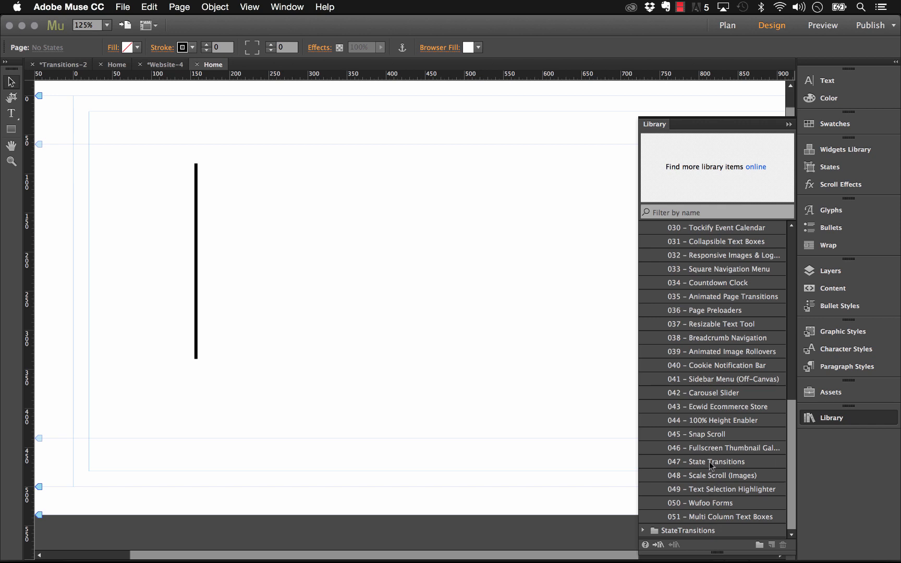
drag(711, 466, 299, 114)
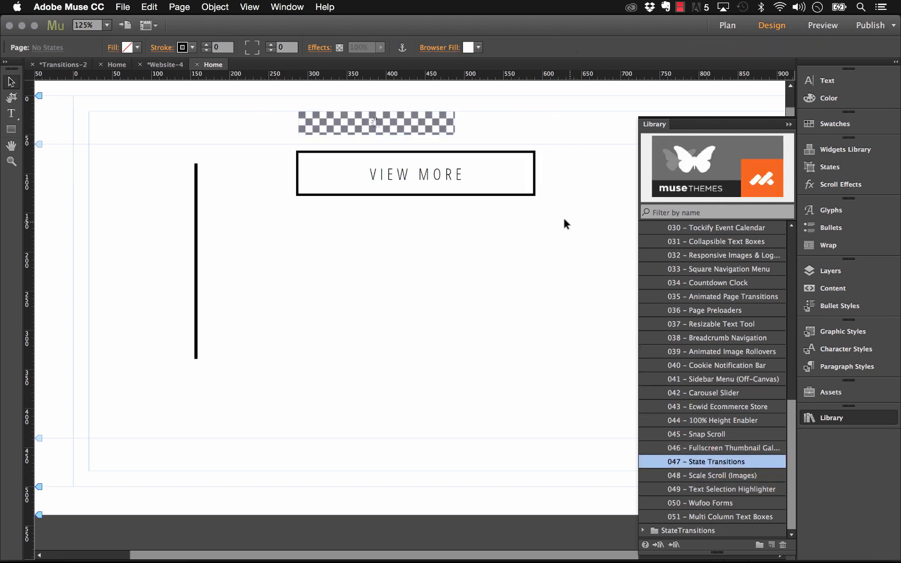
Delete the VIEW MORE sample button that came with the State Transitions item
click(397, 157)
key(Delete)
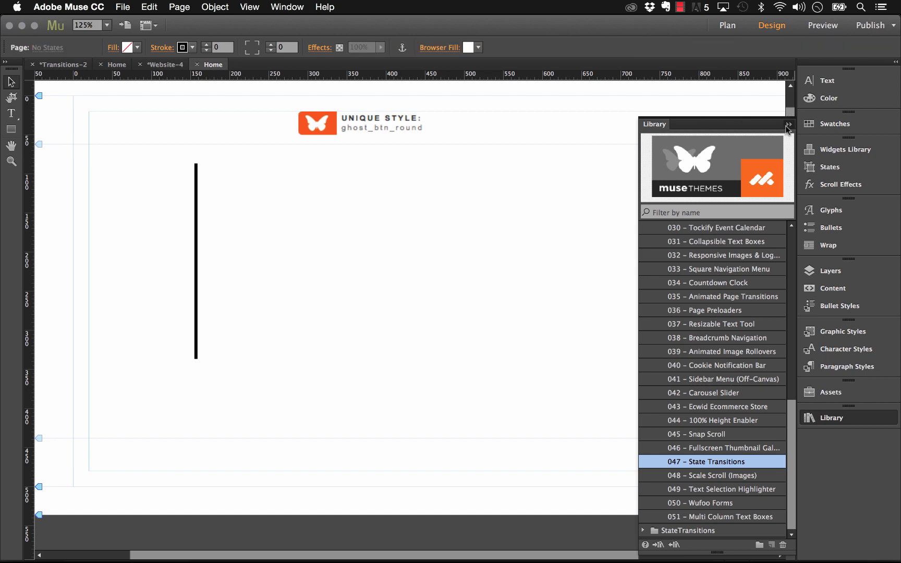
click(787, 127)
Create a graphic style from the black line and name it stroke
click(382, 132)
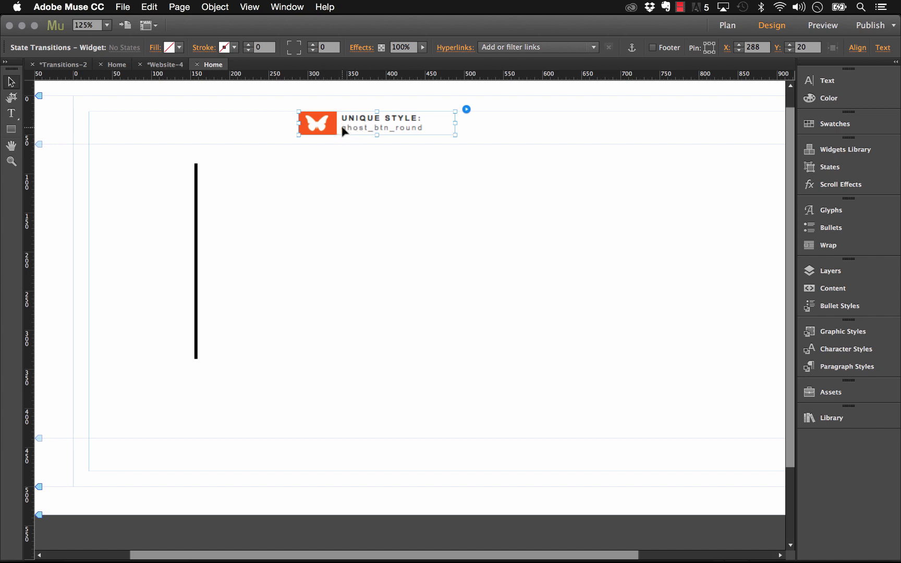
drag(229, 191, 169, 251)
click(716, 251)
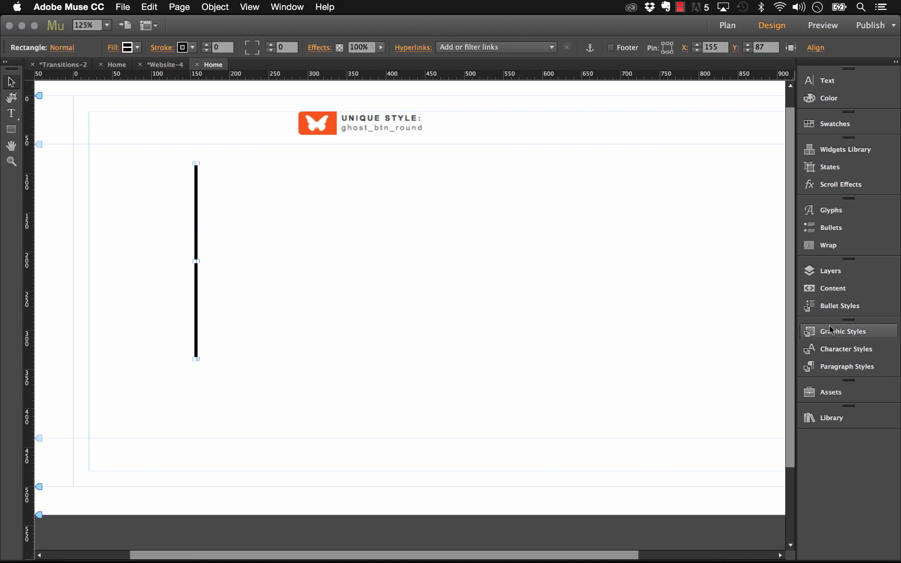
click(843, 331)
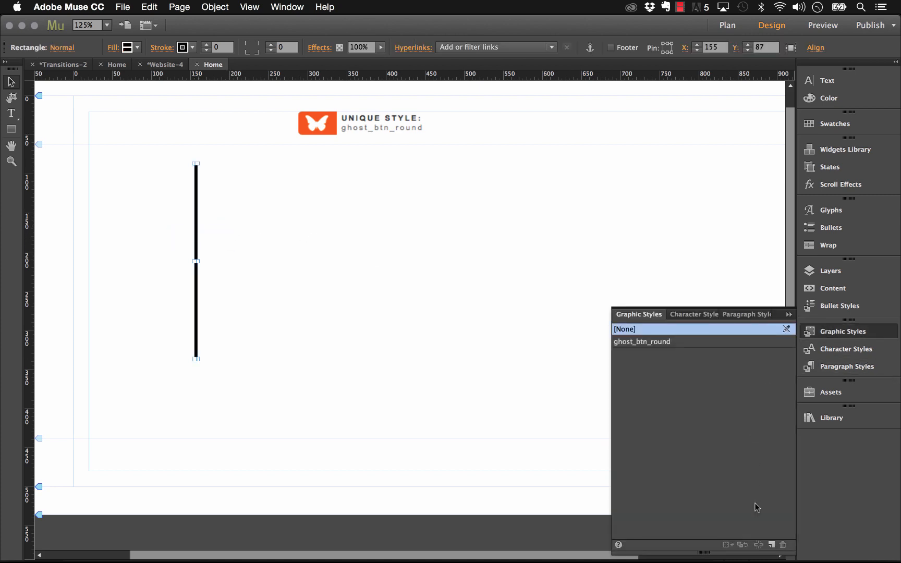
click(771, 545)
double_click(622, 355)
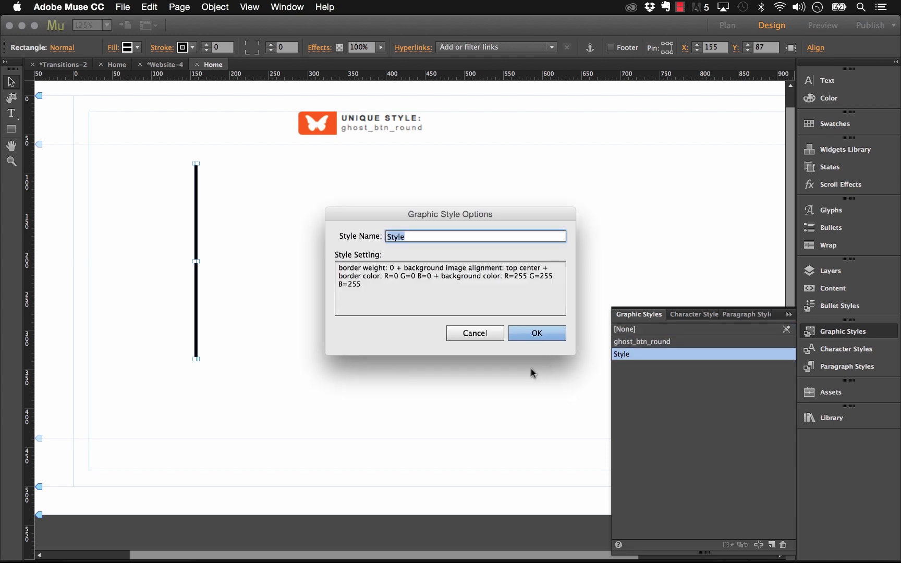
text(box)
click(538, 335)
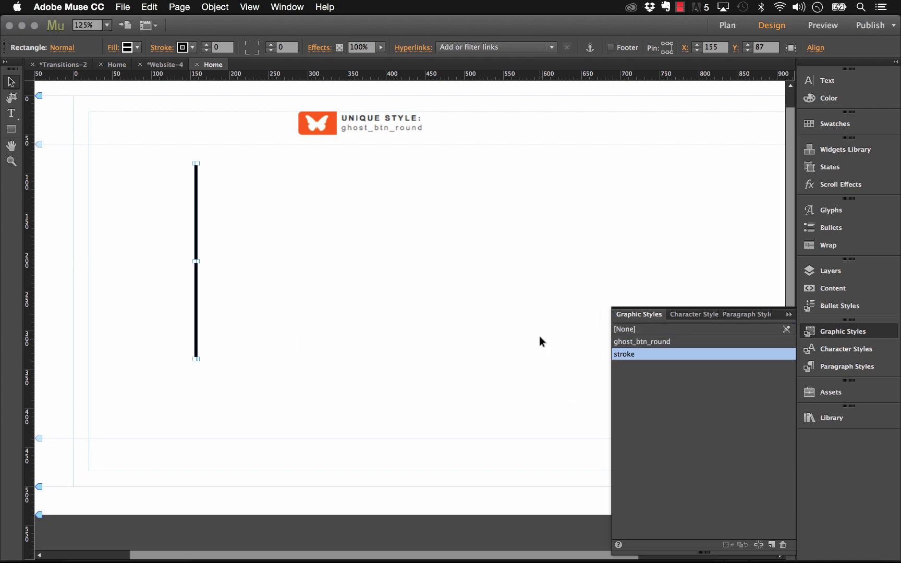
Set the graphic and character style name of the State Transitions widget to stroke
click(466, 187)
click(432, 124)
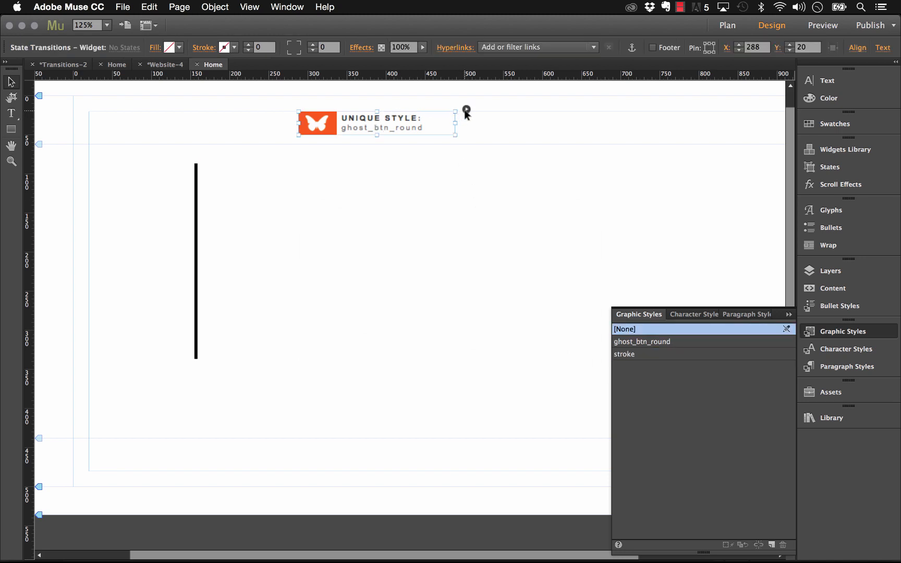
click(466, 111)
drag(660, 156, 590, 156)
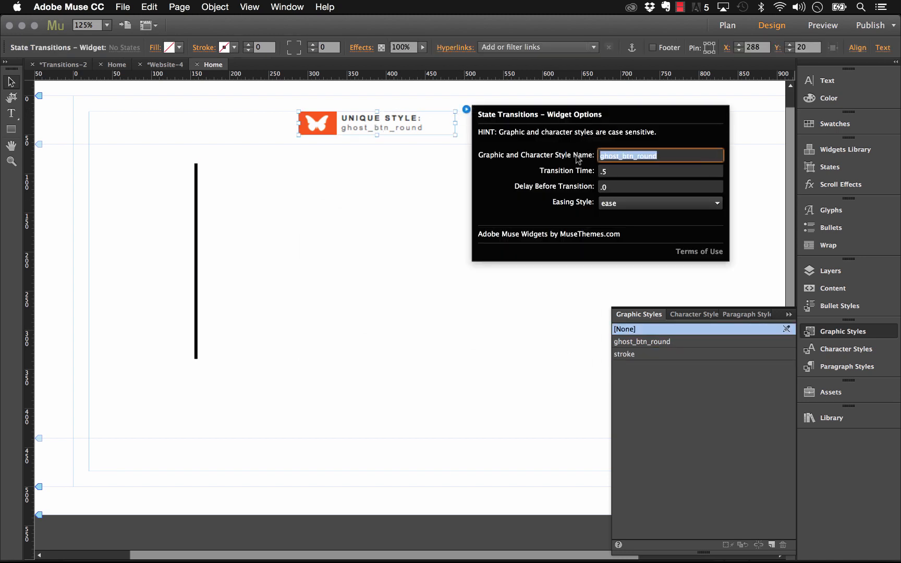
text(stroke)
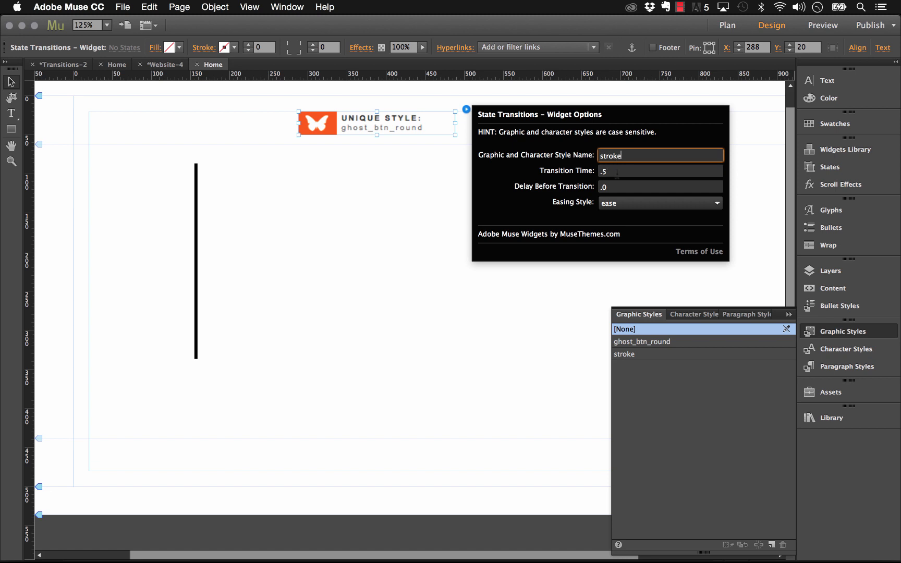
key(Tab)
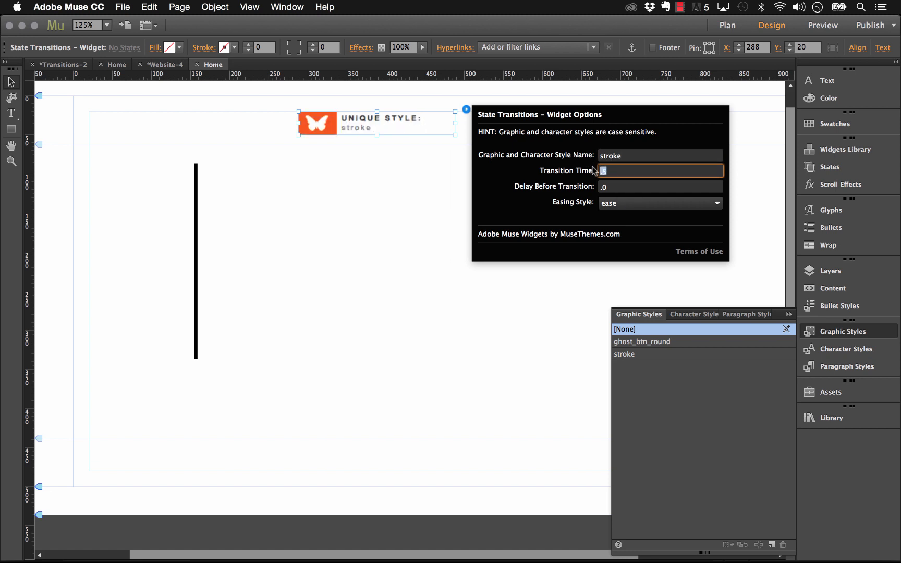
Set the widget's transition time to 1, keeping the ease easing style
text(1)
key(Tab)
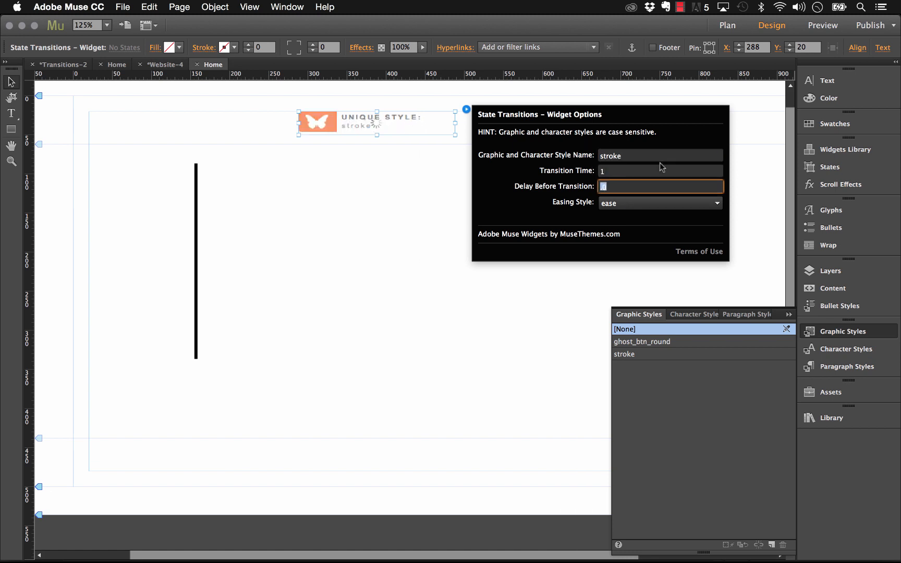
click(625, 207)
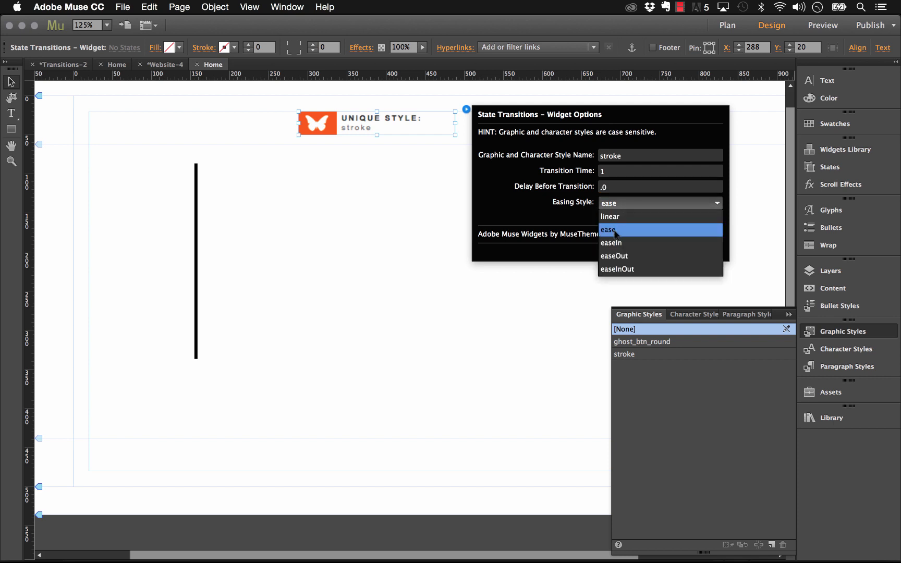
click(754, 204)
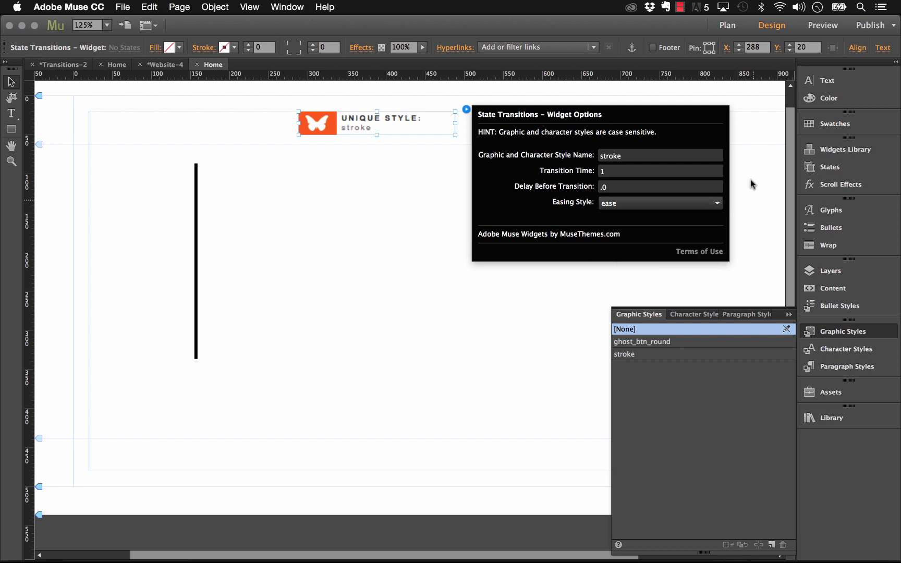
click(307, 162)
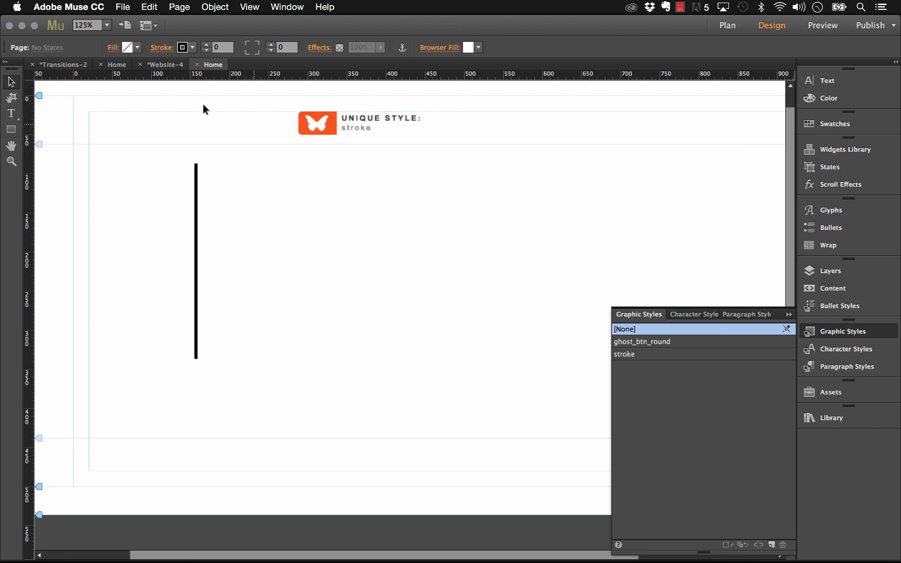
Preview the page in the browser to test the line's rollover transition, and return to Muse
click(129, 9)
click(187, 202)
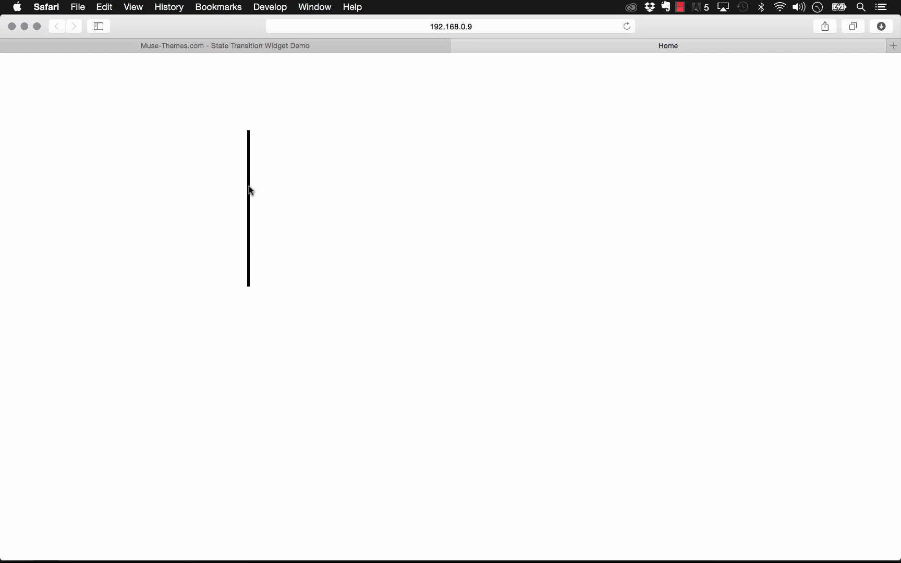
click(356, 540)
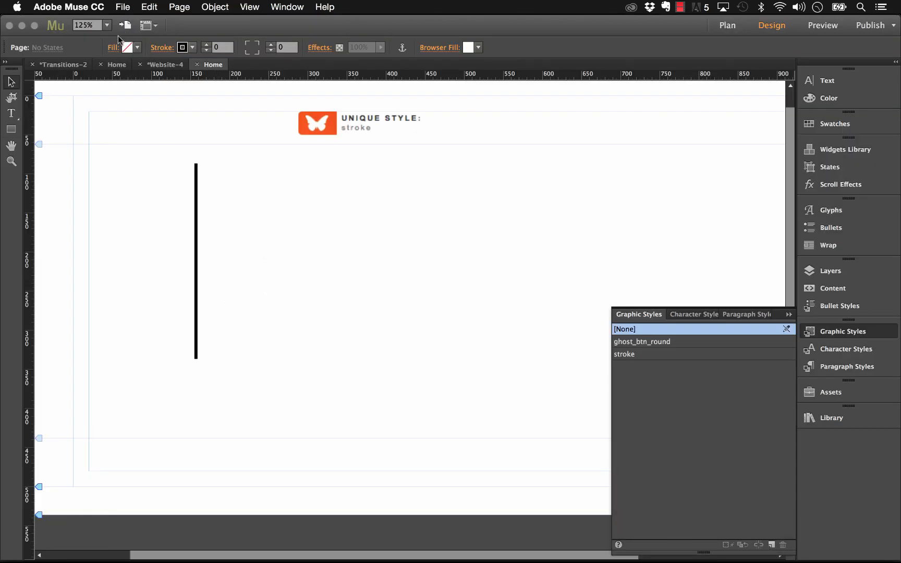
Rotate the black line 45° clockwise and move it so its upper end sits at about X 321, Y 194
click(107, 25)
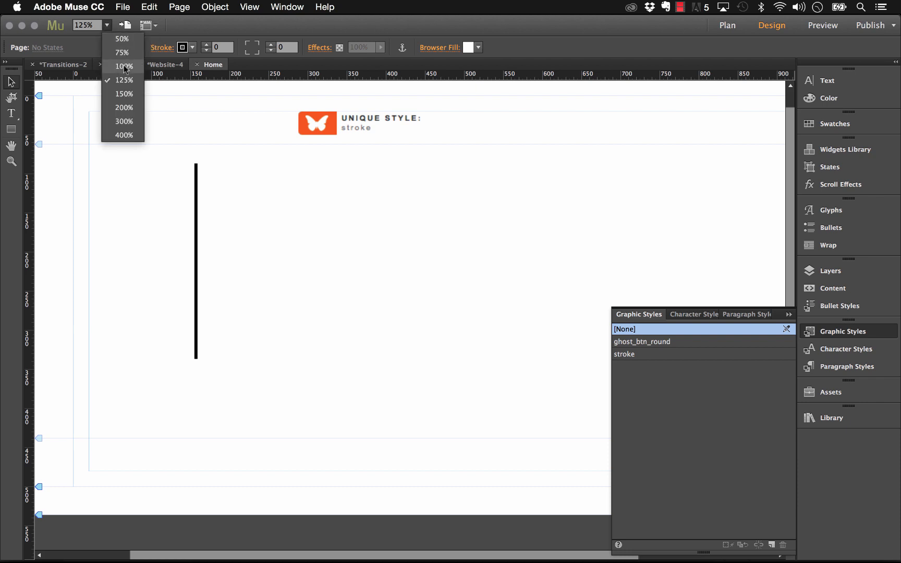
click(125, 66)
click(789, 313)
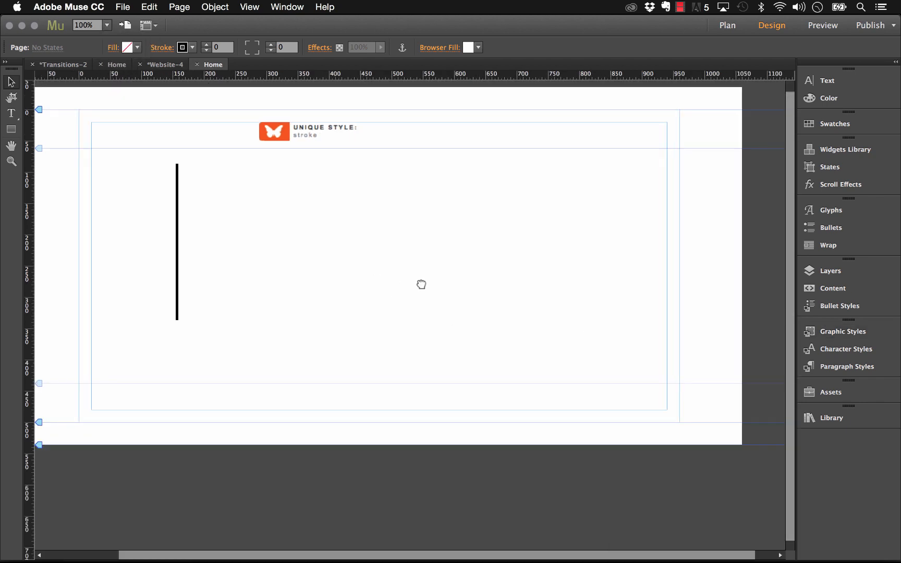
scroll(422, 284, left, 3)
click(224, 243)
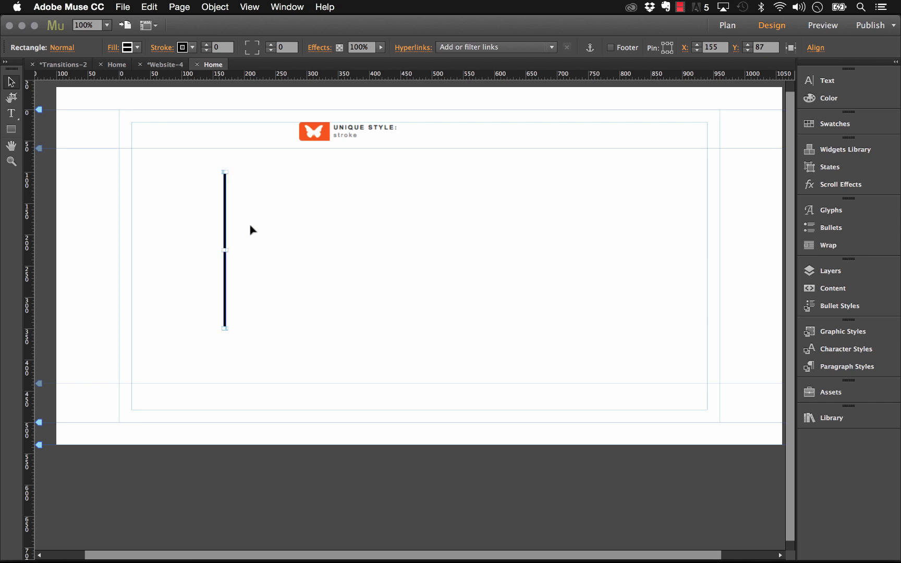
drag(226, 208, 266, 245)
drag(271, 204, 317, 257)
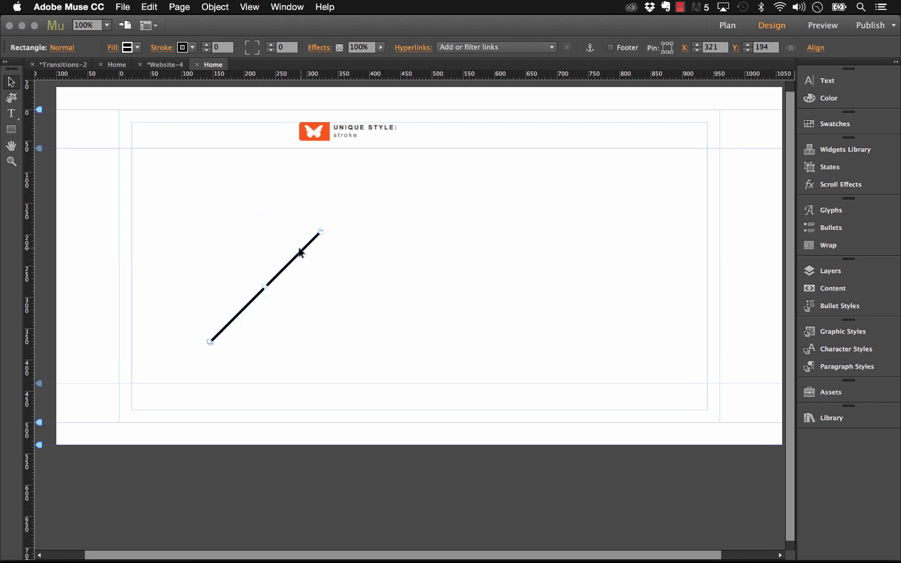
Duplicate the diagonal line three times, rotating and positioning the copies so the four lines form a diamond
drag(319, 256, 460, 362)
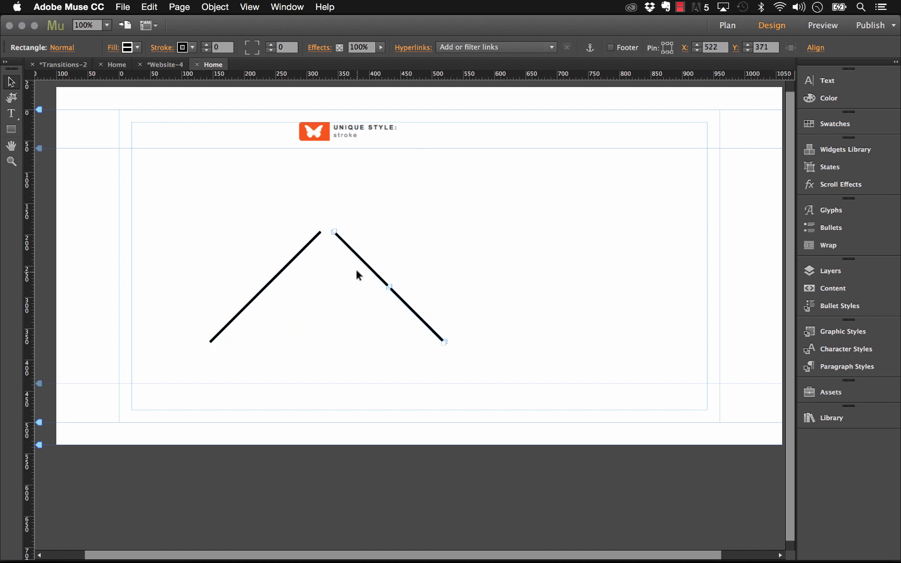
drag(365, 264, 349, 410)
drag(324, 368, 298, 376)
drag(328, 344, 318, 447)
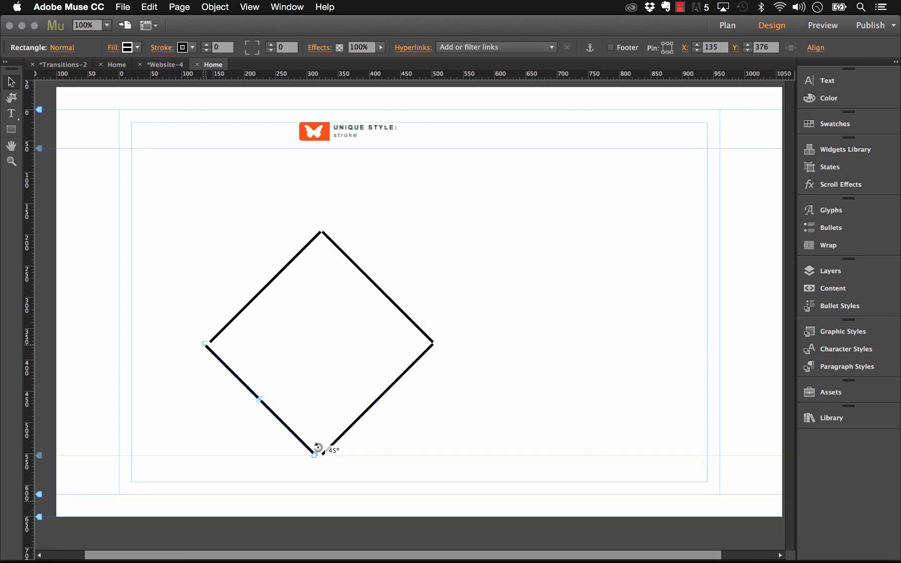
drag(215, 355, 222, 354)
click(492, 418)
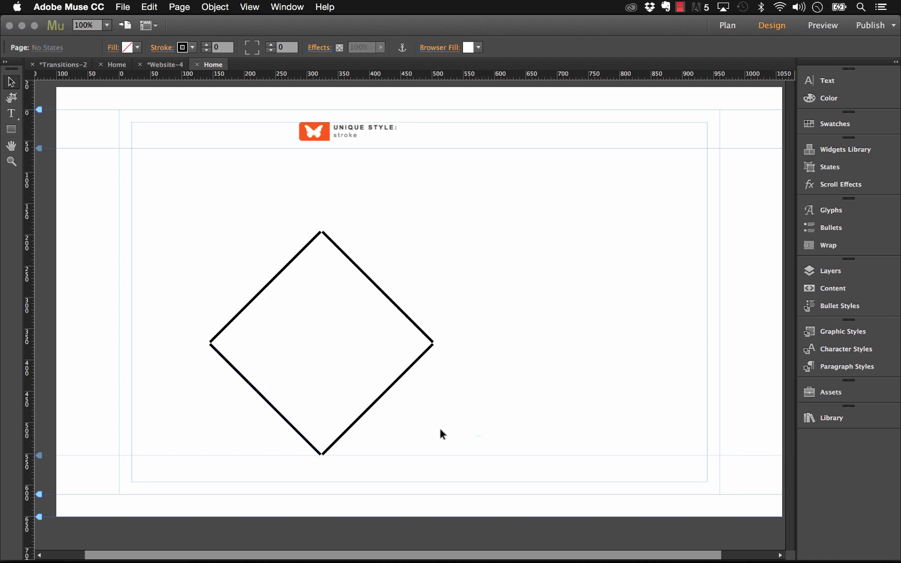
Group the four lines of the diamond and select the group
drag(481, 437, 214, 254)
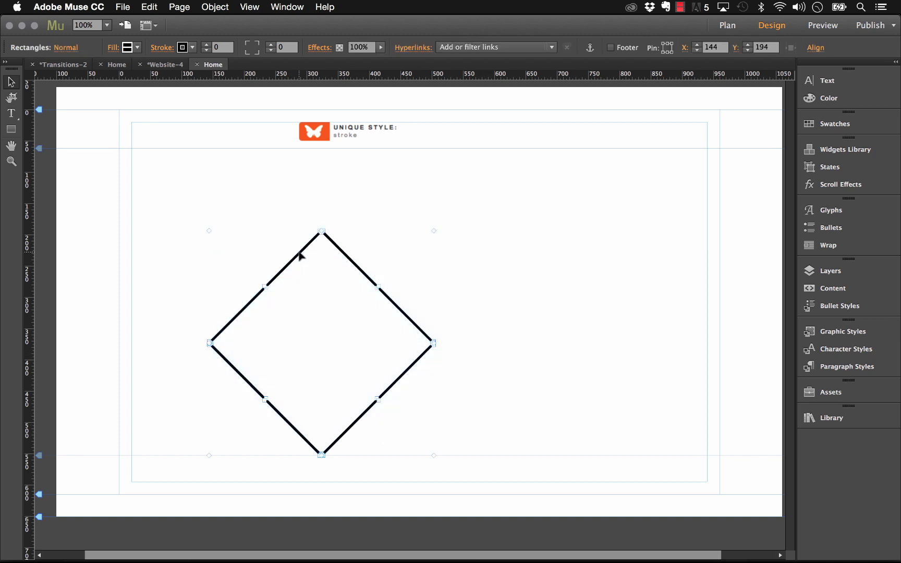
right_click(293, 247)
click(349, 402)
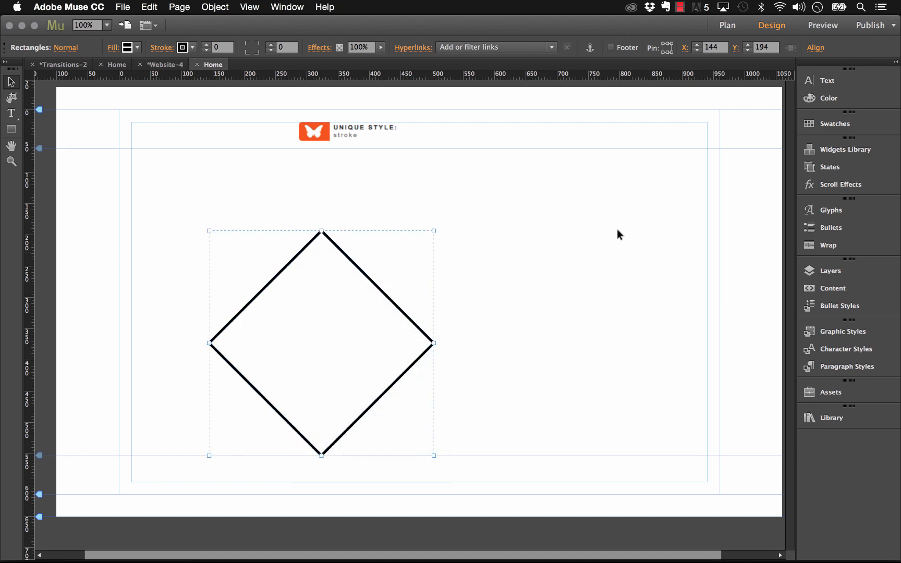
click(490, 287)
click(391, 304)
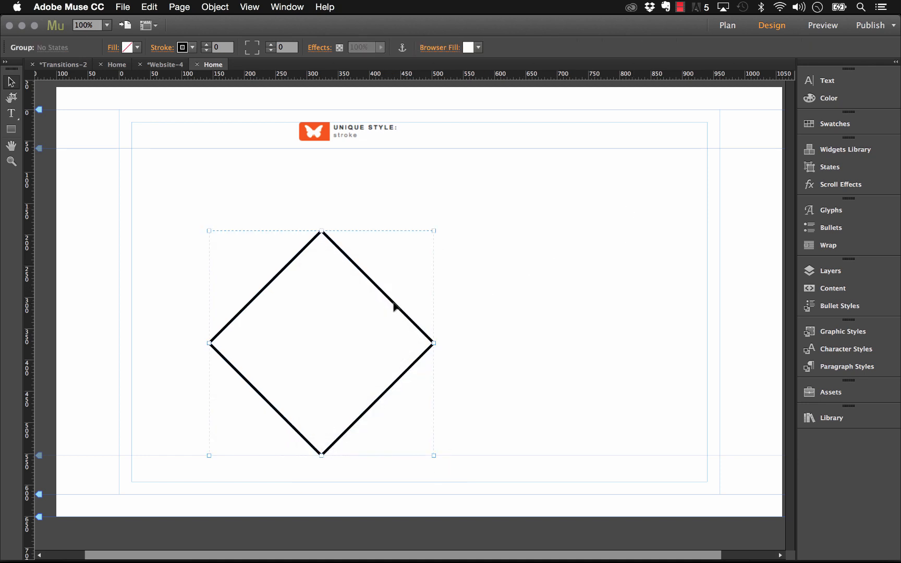
Move the grouped line diamond to about X 59, Y 141 to clear space beside it
click(394, 304)
drag(395, 303, 333, 266)
key(cmd+z)
click(448, 294)
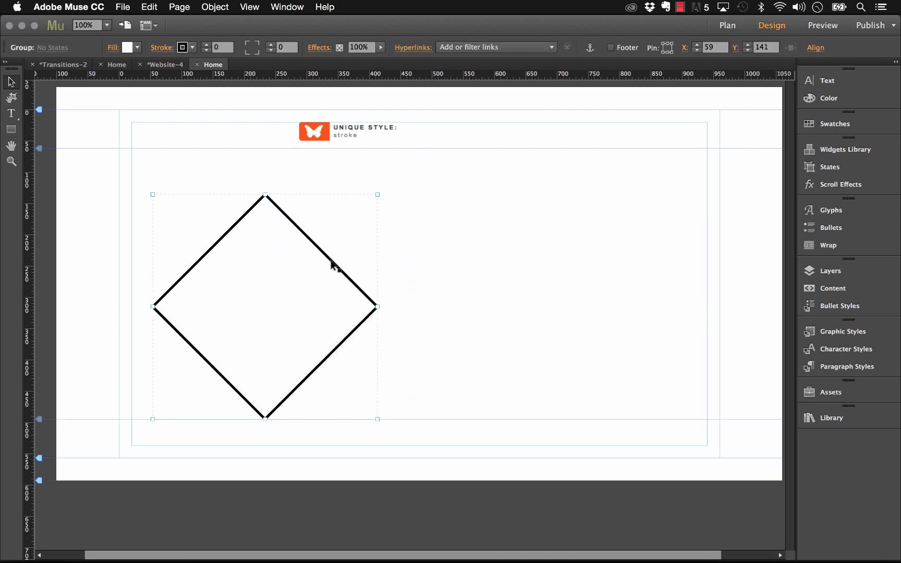
click(444, 273)
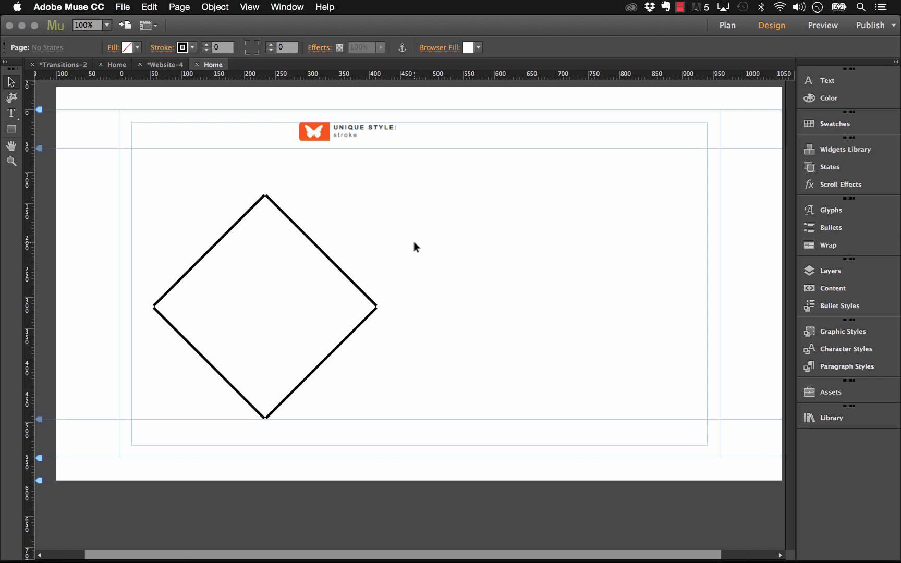
Place a State Button widget at about X 457, Y 119, beside the line diamond
click(855, 150)
click(707, 258)
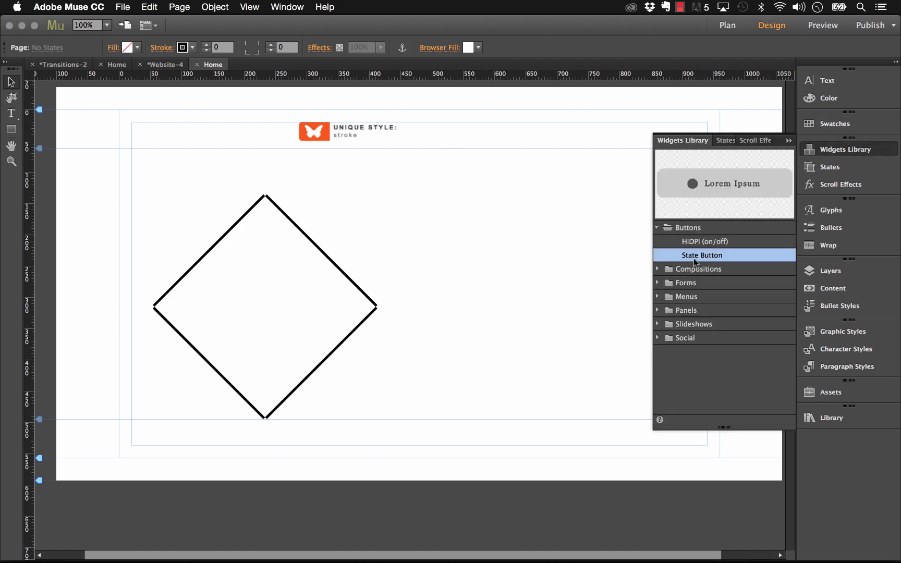
drag(693, 258, 408, 191)
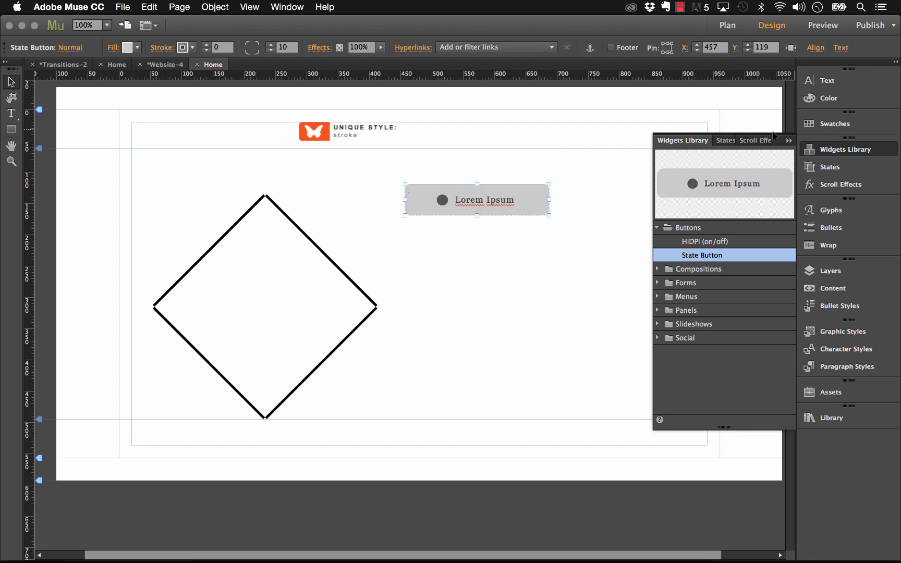
click(789, 141)
click(644, 236)
Delete the Lorem Ipsum text and the round icon from inside the State Button
click(489, 203)
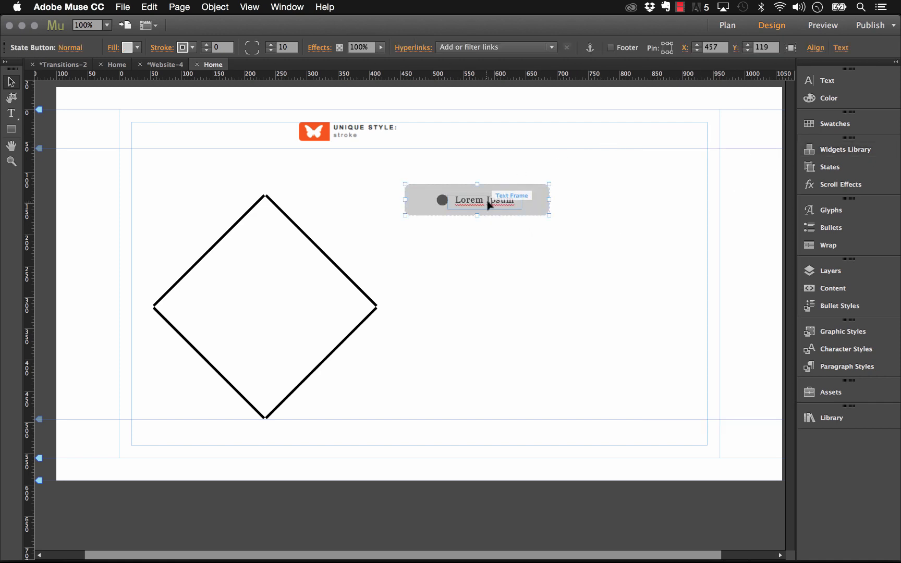
click(488, 204)
key(Delete)
click(442, 200)
key(Delete)
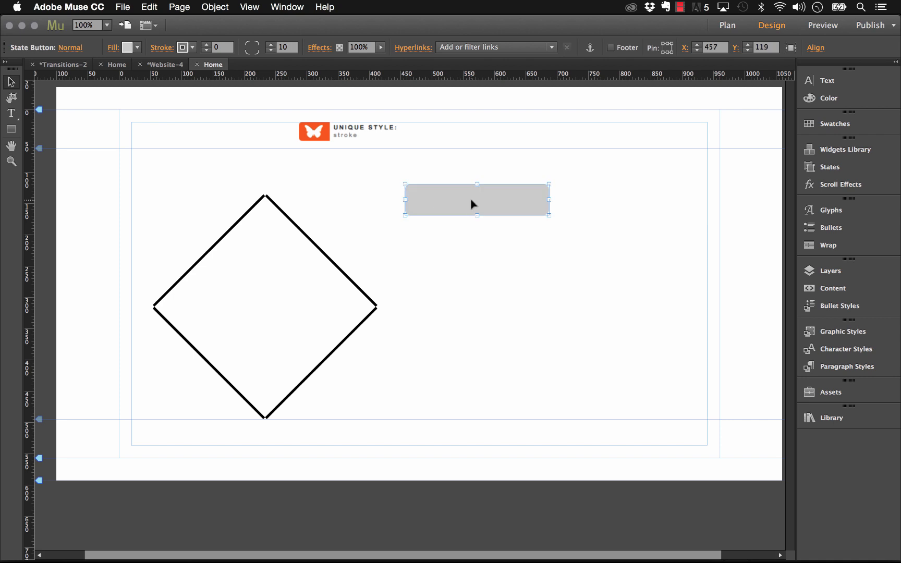
Enlarge the State Button to about 459 × 398 px at X 461, Y 101, and remove its fill
drag(549, 215, 692, 431)
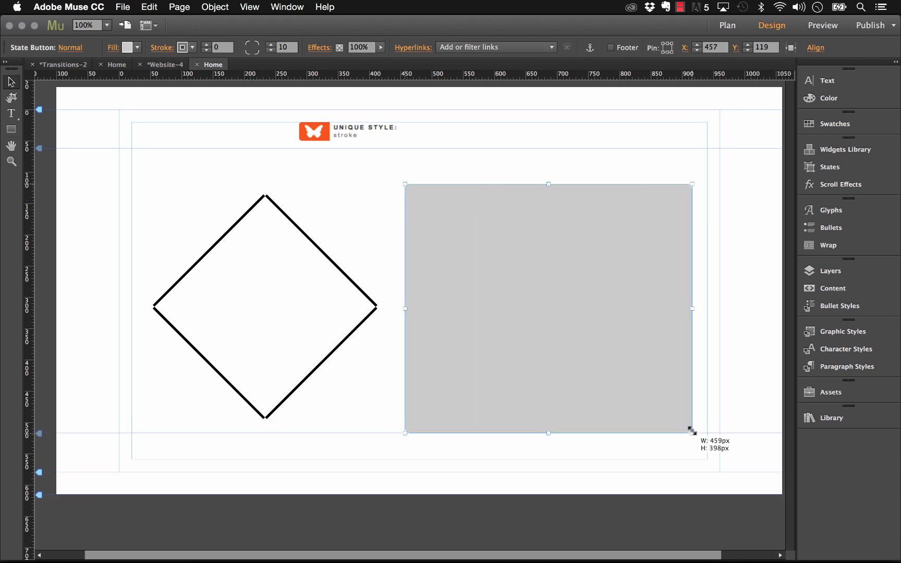
drag(619, 342, 623, 328)
click(137, 47)
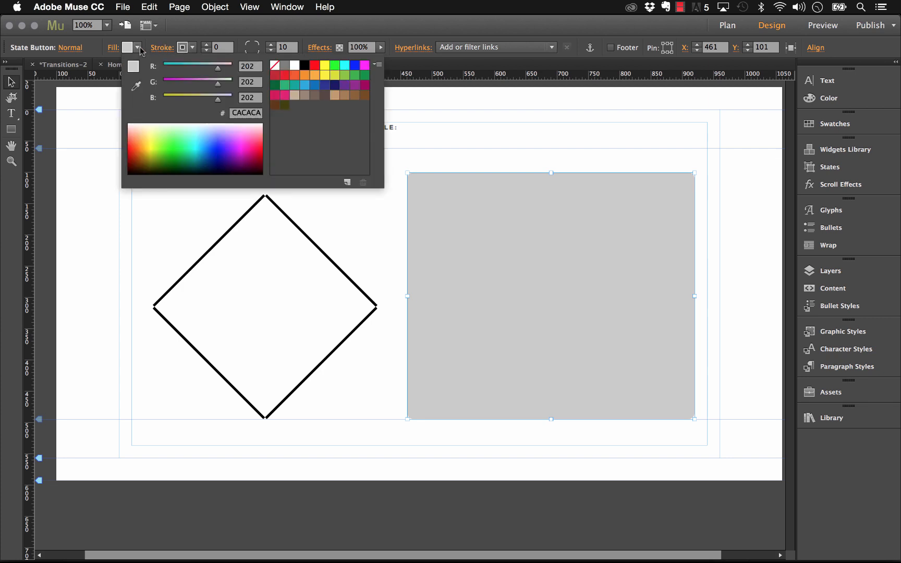
click(276, 66)
Clear the State Button's Rollover state so it takes the Normal state's attributes
click(76, 50)
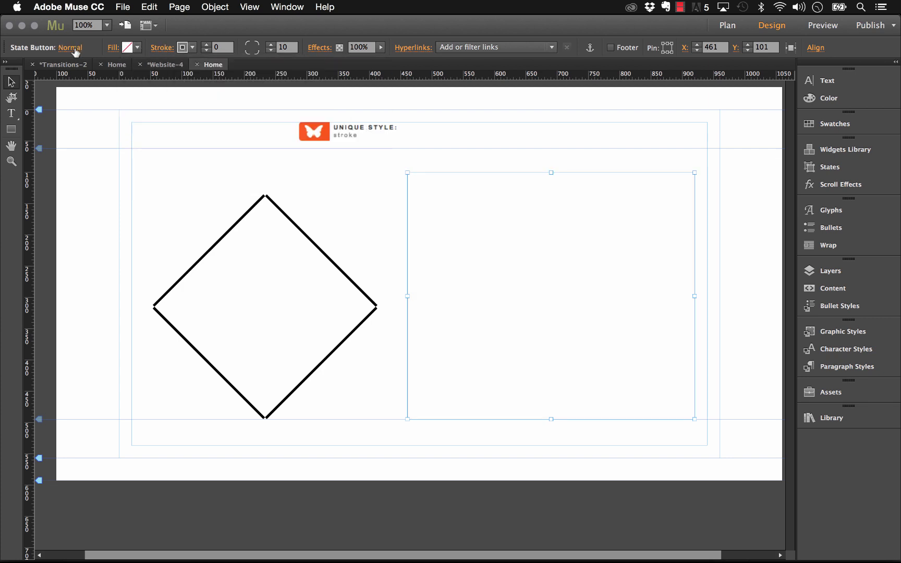
click(76, 48)
click(104, 92)
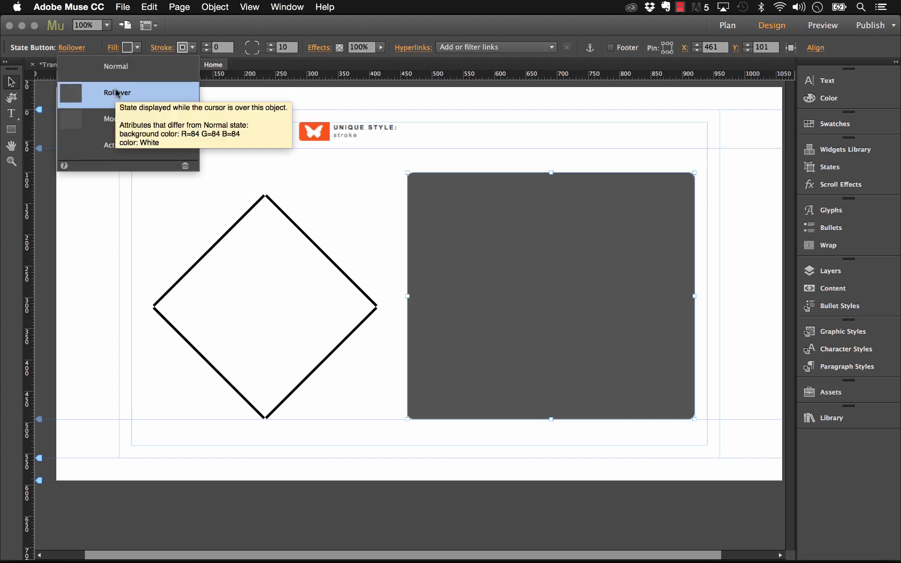
click(185, 167)
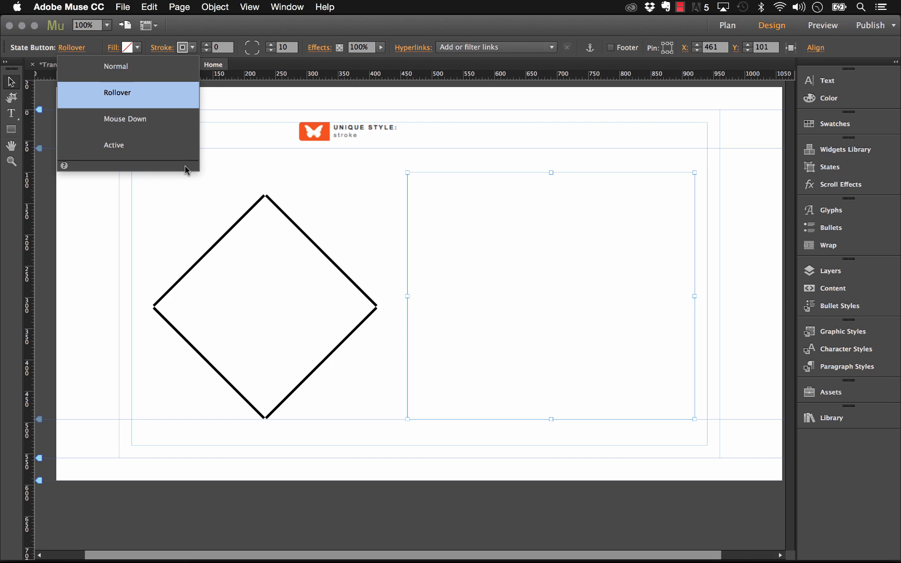
click(552, 134)
Place the line diamond group inside the State Button, centred at about X 520, Y 125
click(527, 197)
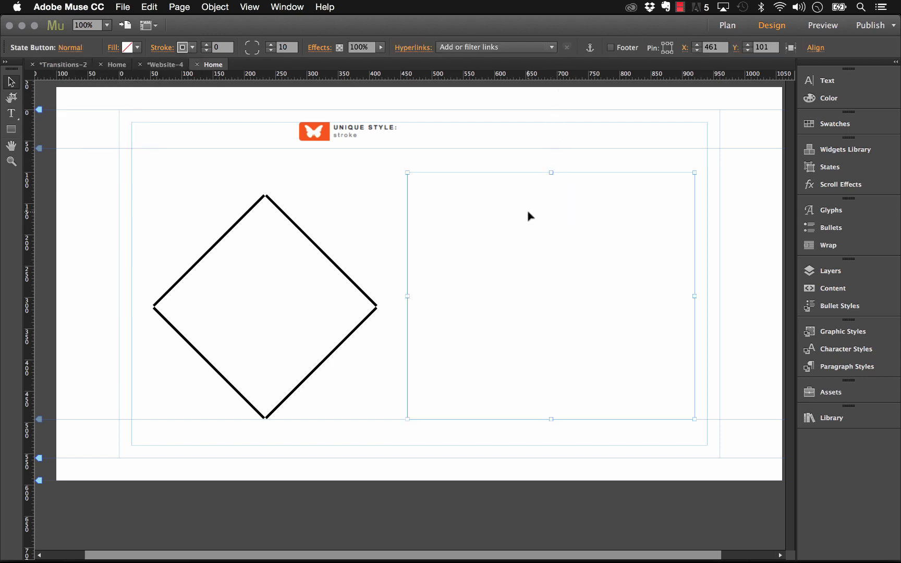
click(308, 239)
drag(346, 237, 579, 215)
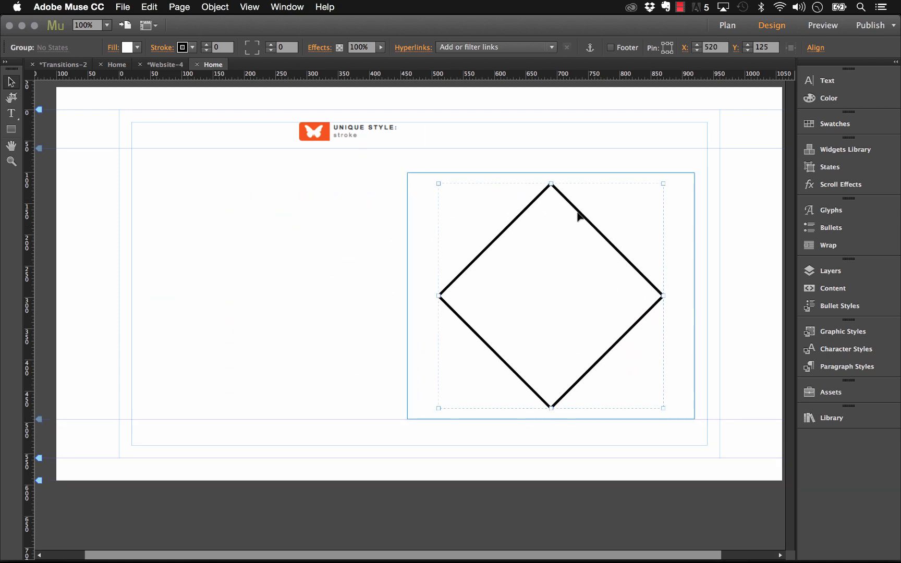
Move the State Button with its diamond to about X 207, Y 101
click(597, 141)
click(600, 192)
drag(601, 190, 448, 191)
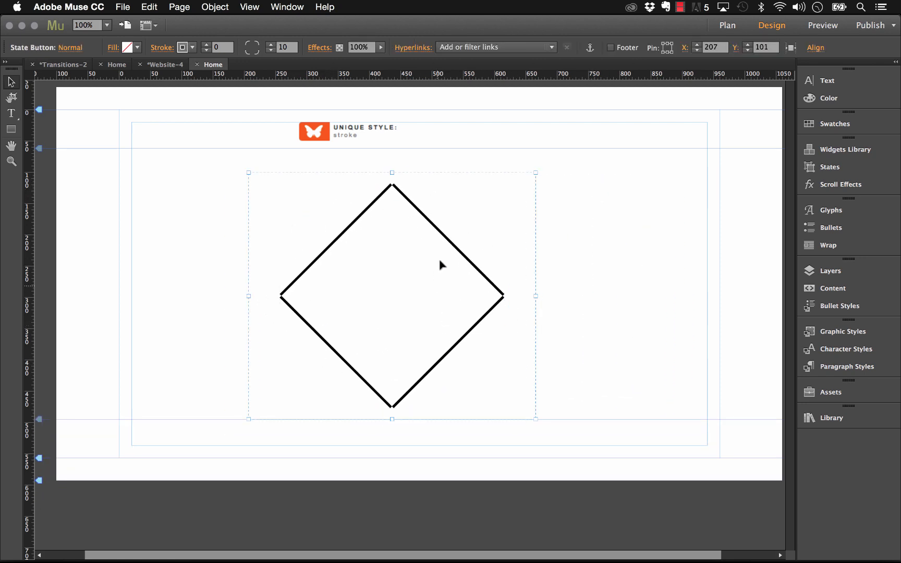
click(553, 217)
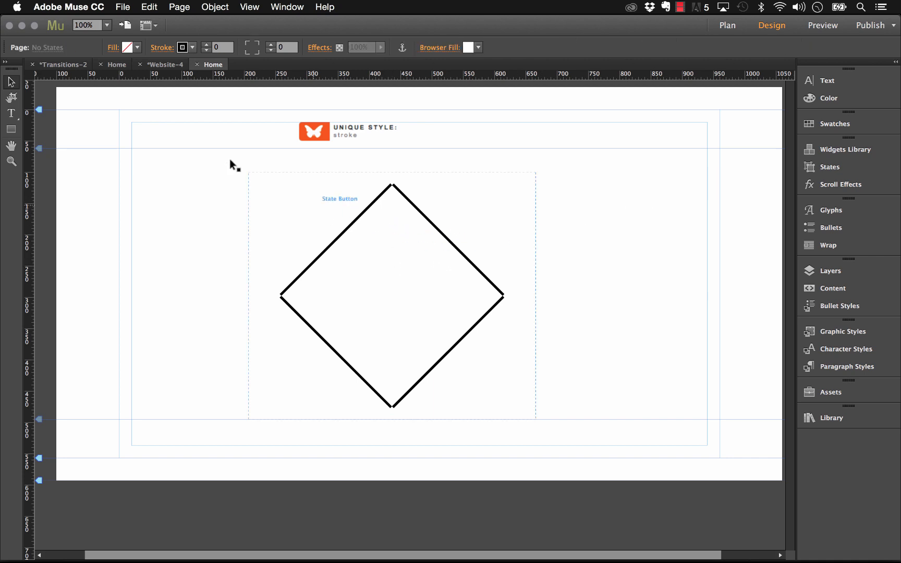
Preview the page in the browser to test the diamond's rollover, look at the State Transition Widget Demo, and return to Muse
click(121, 7)
click(171, 204)
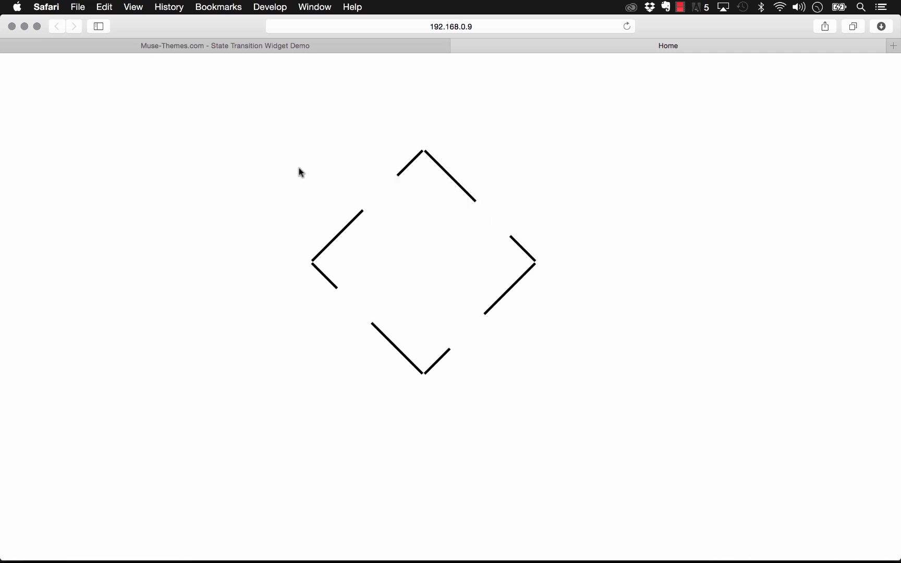
click(296, 47)
scroll(460, 229, up, 5)
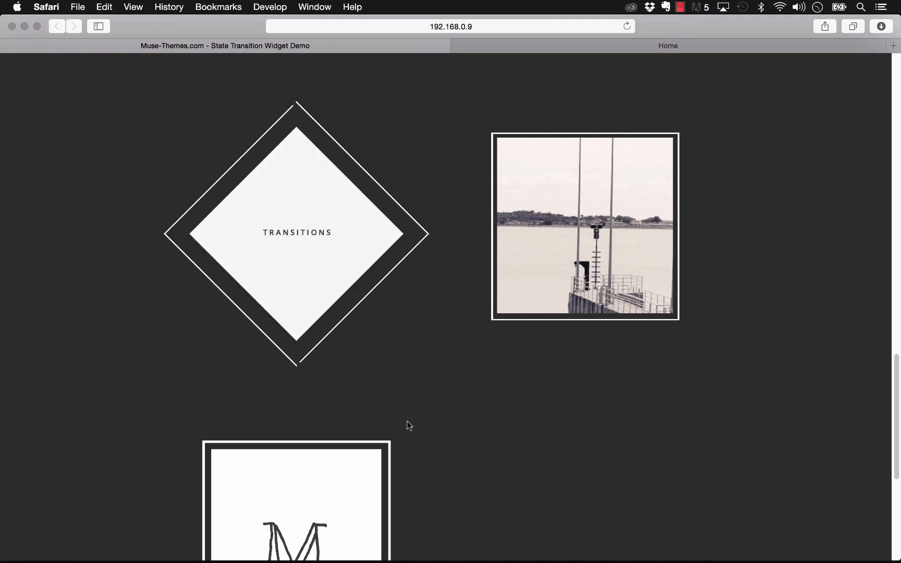
click(358, 543)
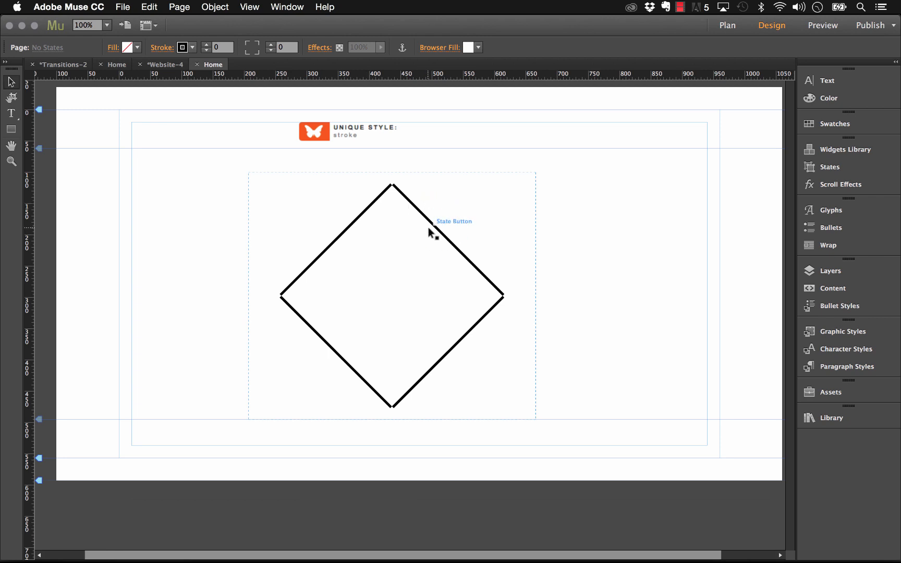
Draw a square beside the line diamond, rotate it 45° and position it at about X 776, Y 62
click(12, 131)
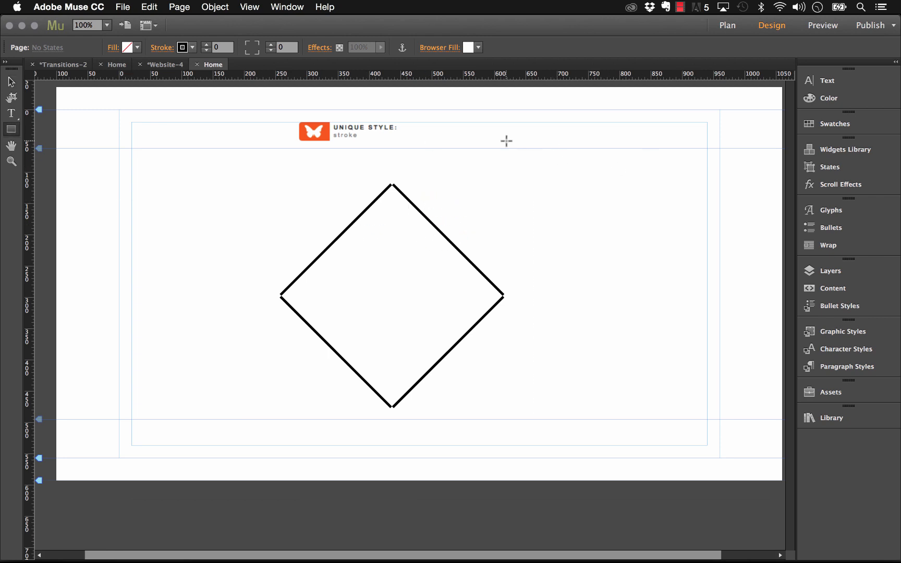
drag(509, 140, 639, 256)
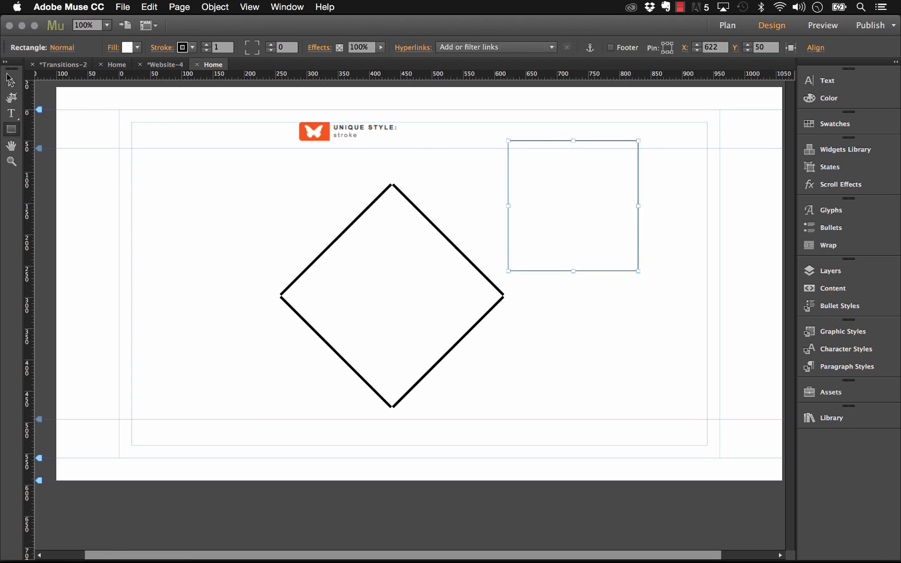
key(v)
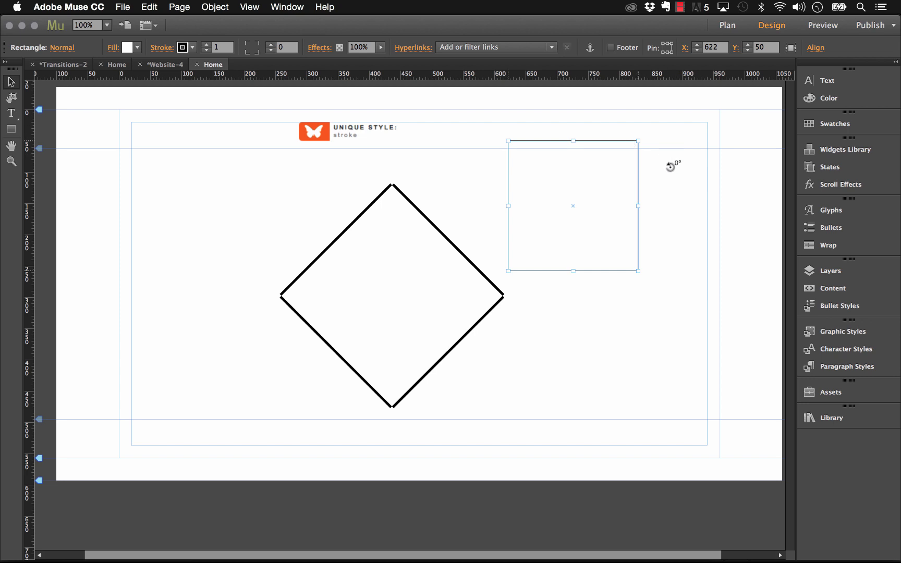
drag(674, 162, 658, 225)
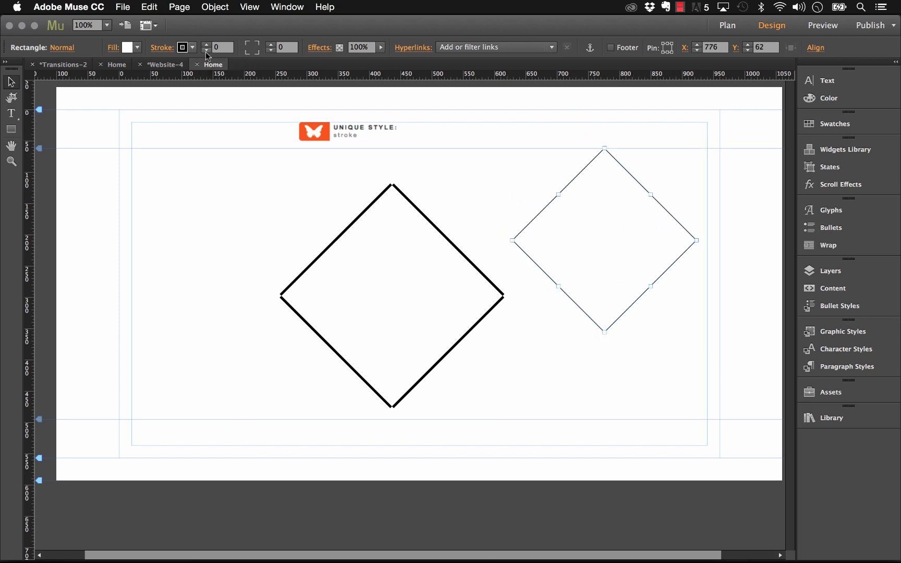
Set the rotated square's stroke to 0 and fill it with 50% Grey
click(206, 51)
click(137, 47)
click(284, 66)
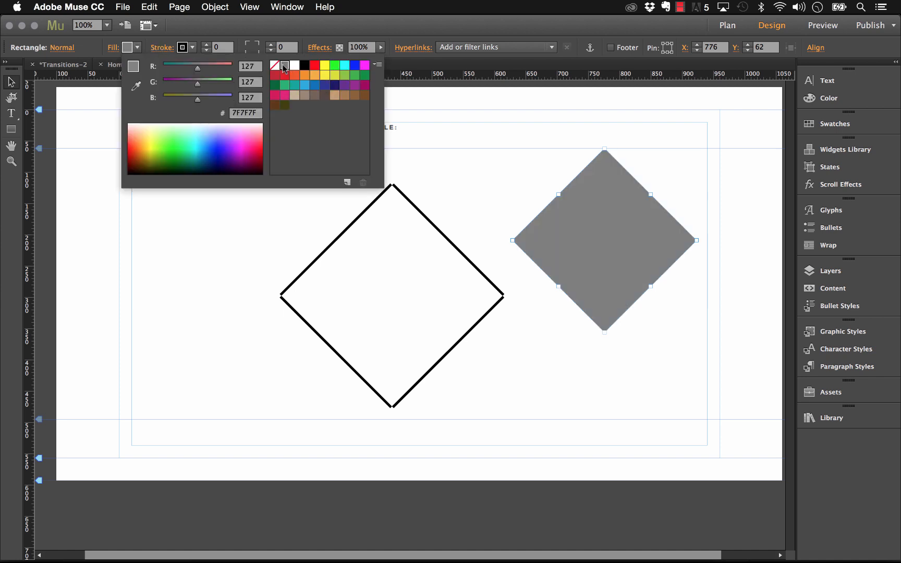
Remove the fill from the grey square's Rollover state
click(72, 53)
click(102, 93)
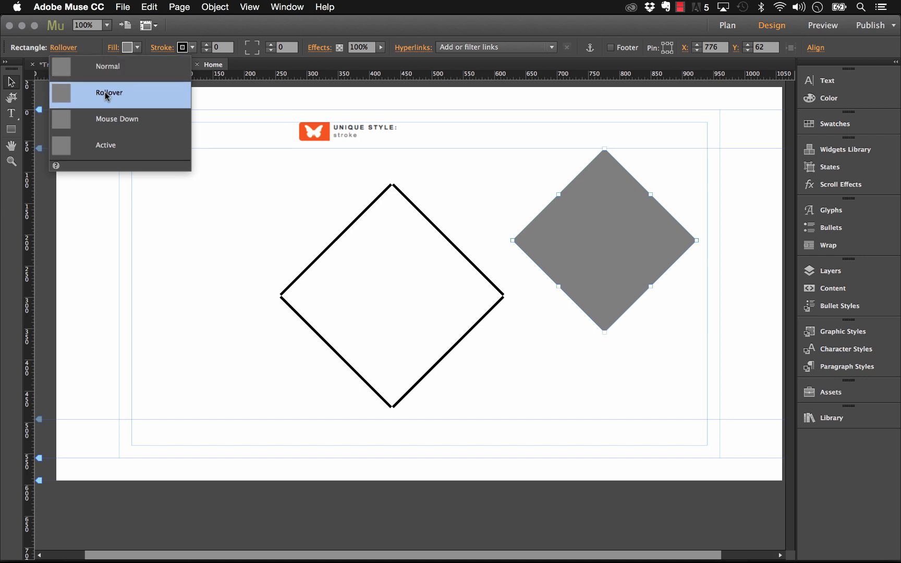
click(137, 48)
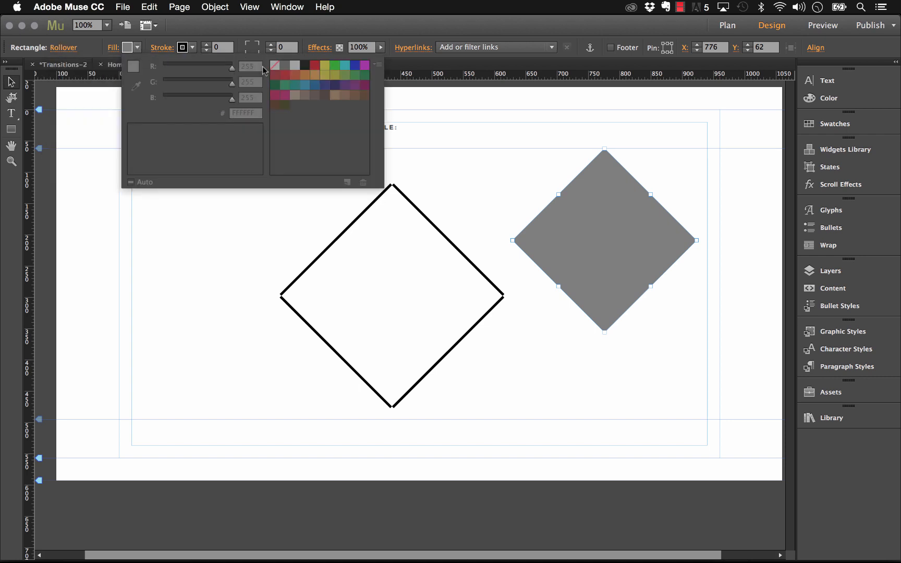
click(274, 69)
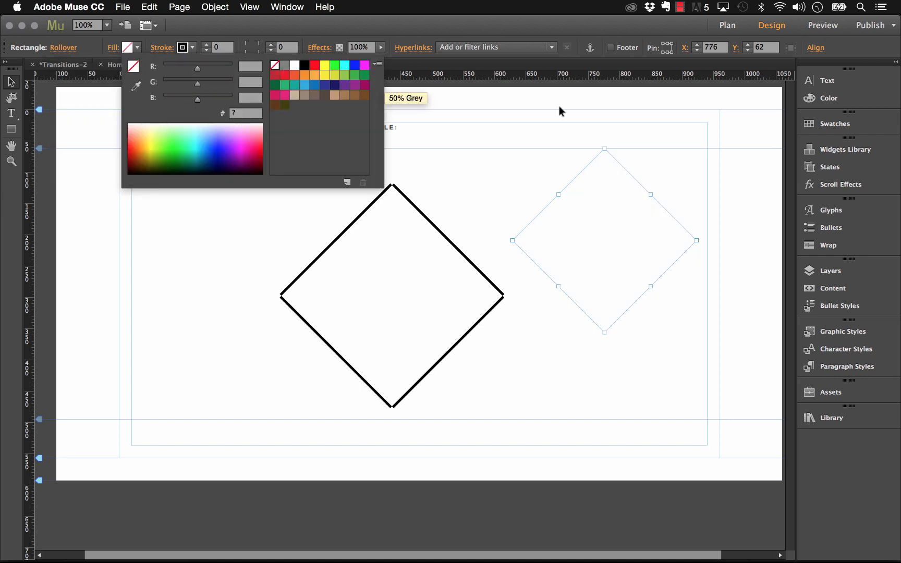
click(679, 142)
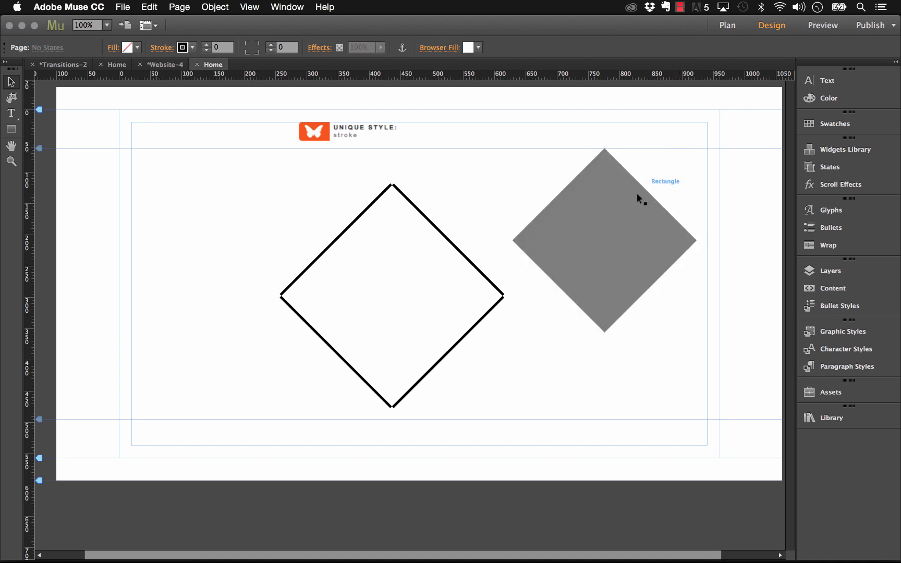
click(635, 193)
click(527, 149)
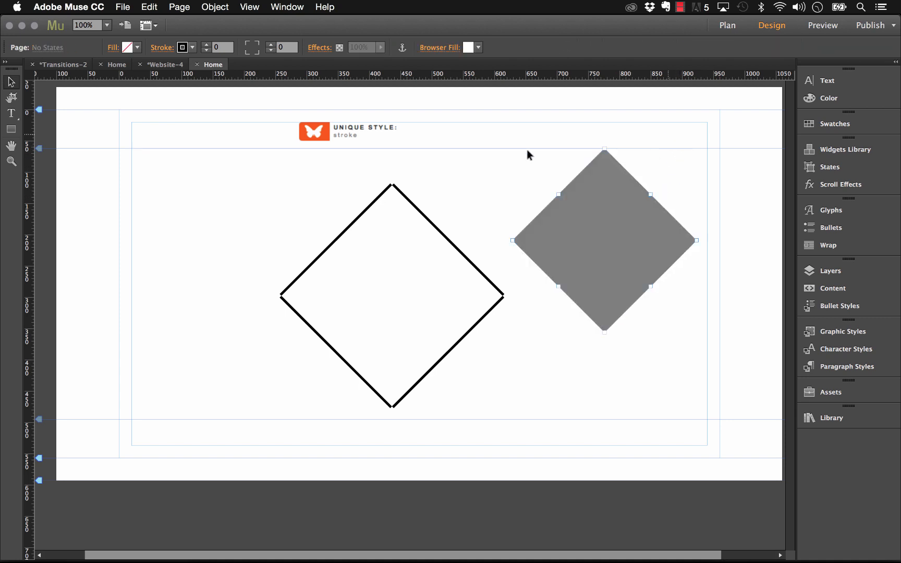
Create a graphic style named fill from the grey rotated square
click(602, 186)
click(843, 331)
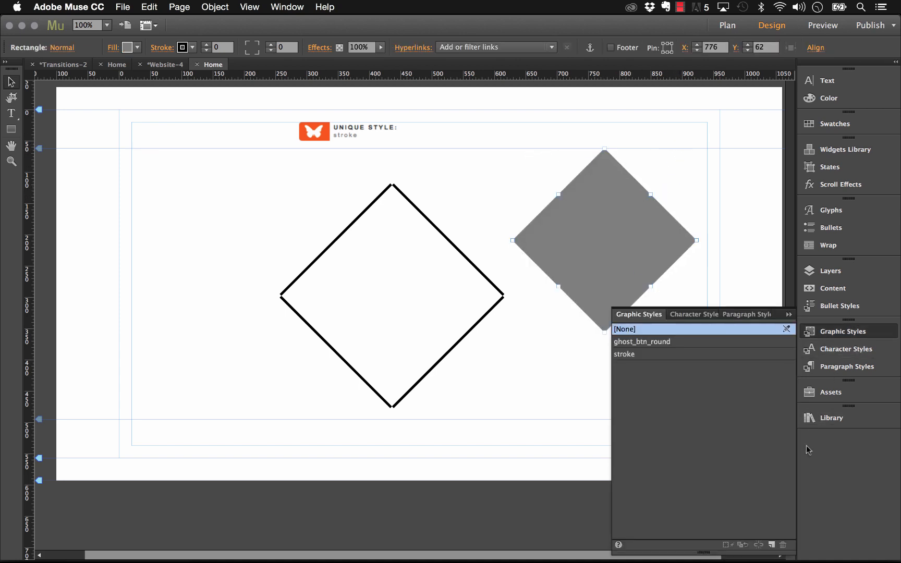
click(772, 545)
double_click(621, 366)
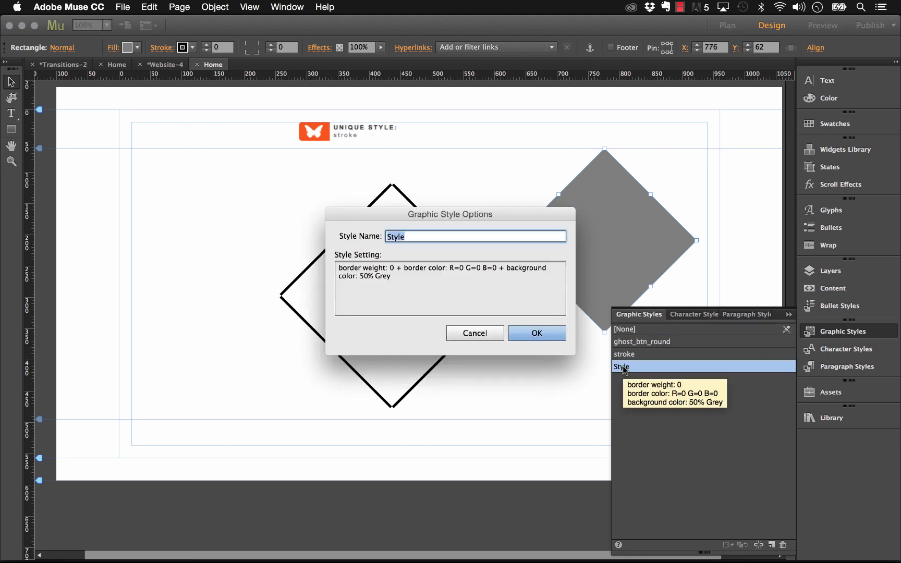
text(fill)
click(532, 333)
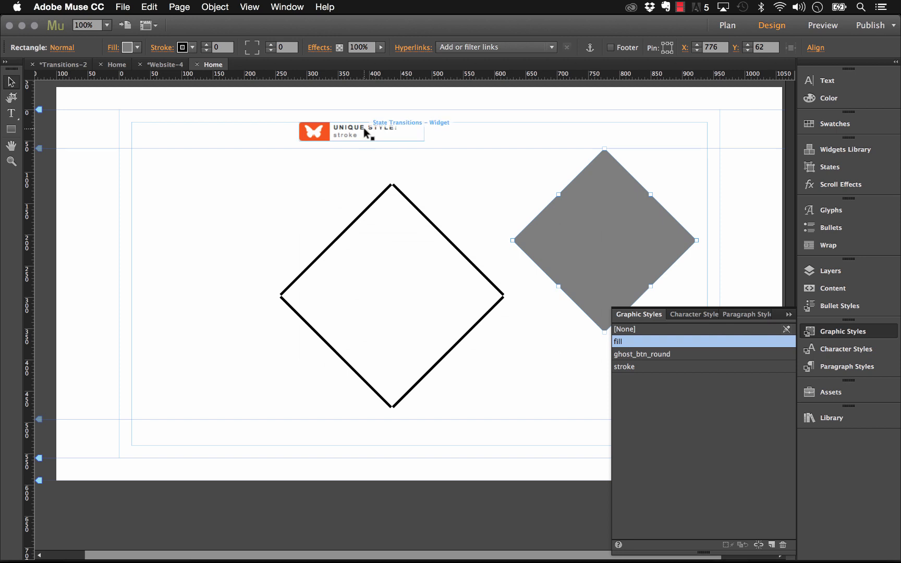
Position a State Transitions widget at about X 0, Y 20 and open its options
click(364, 129)
drag(384, 134, 232, 134)
click(255, 121)
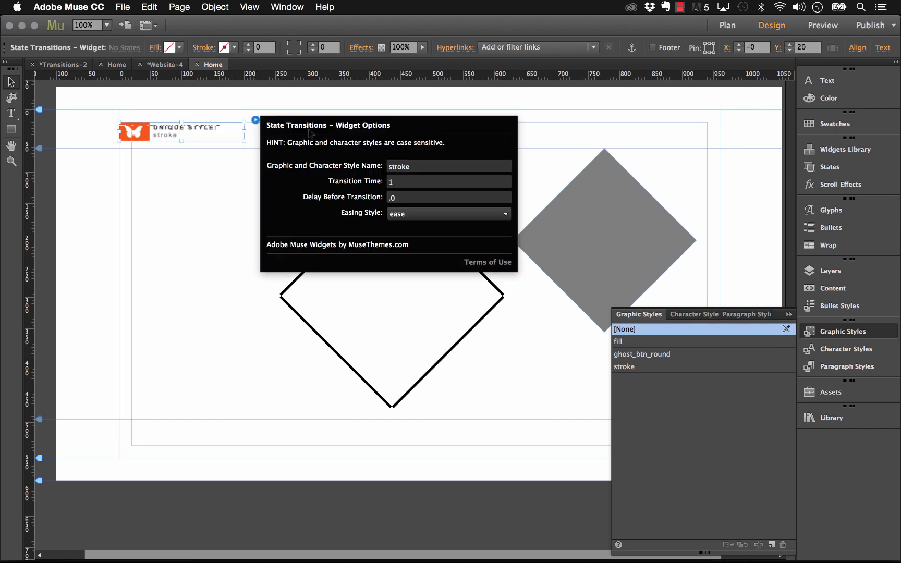
Set the State Transitions widget's style name to fill and its easing style to easeInOut
double_click(418, 166)
text(fill)
key(Tab)
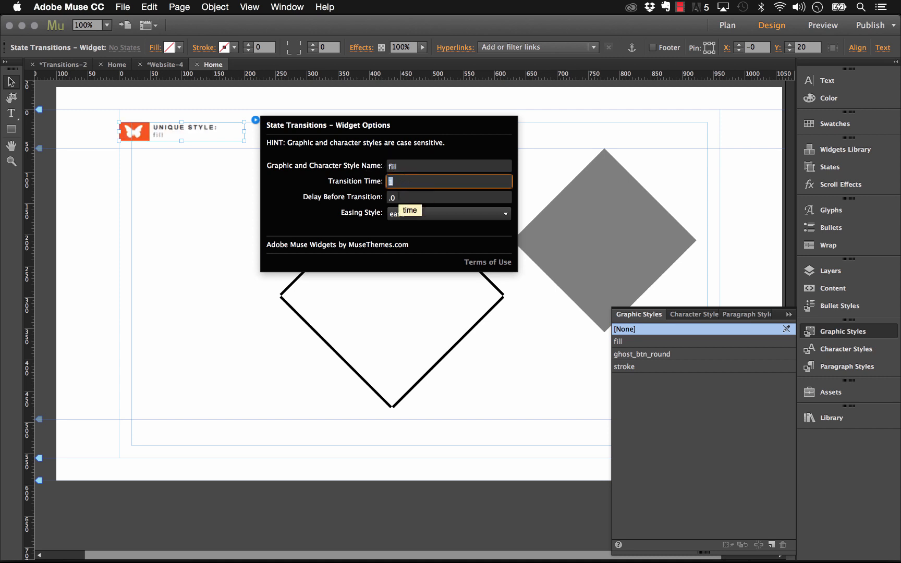
click(399, 214)
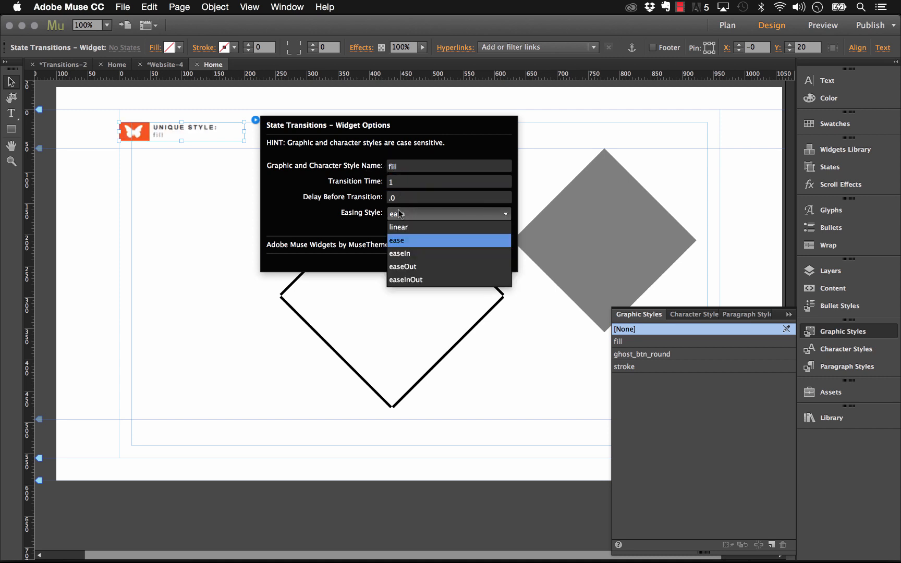
click(418, 281)
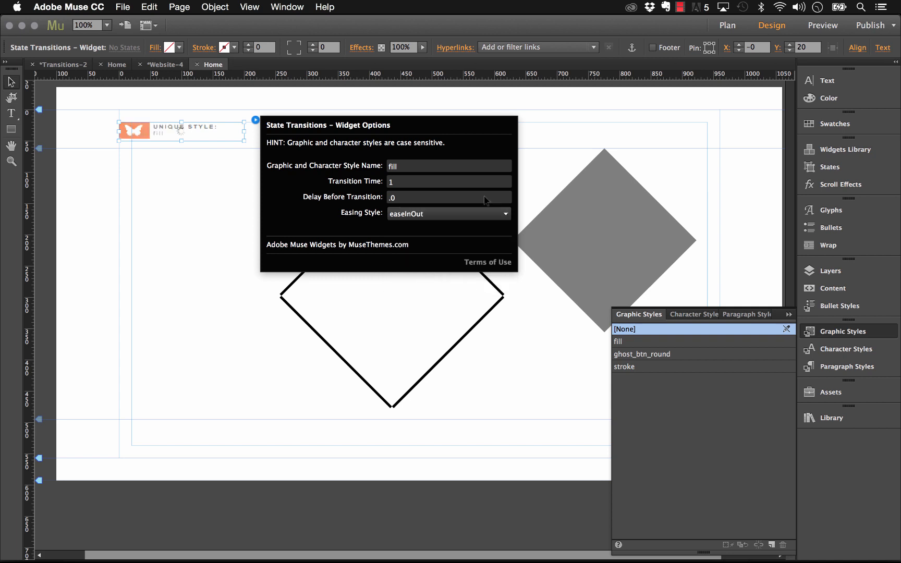
Close the widget options and centre the grey rotated square inside the black-outlined diamond at X 437, Y 151
click(691, 152)
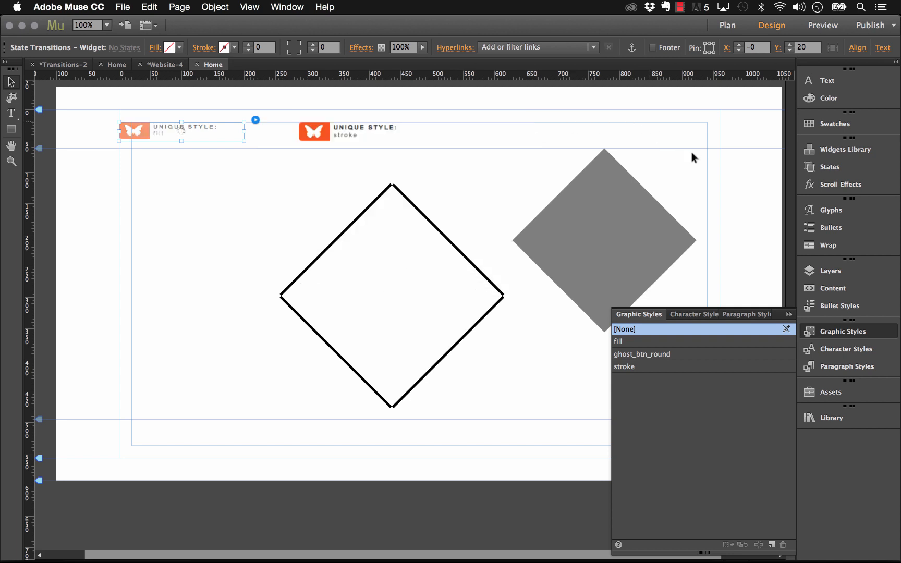
click(635, 199)
drag(627, 187, 416, 240)
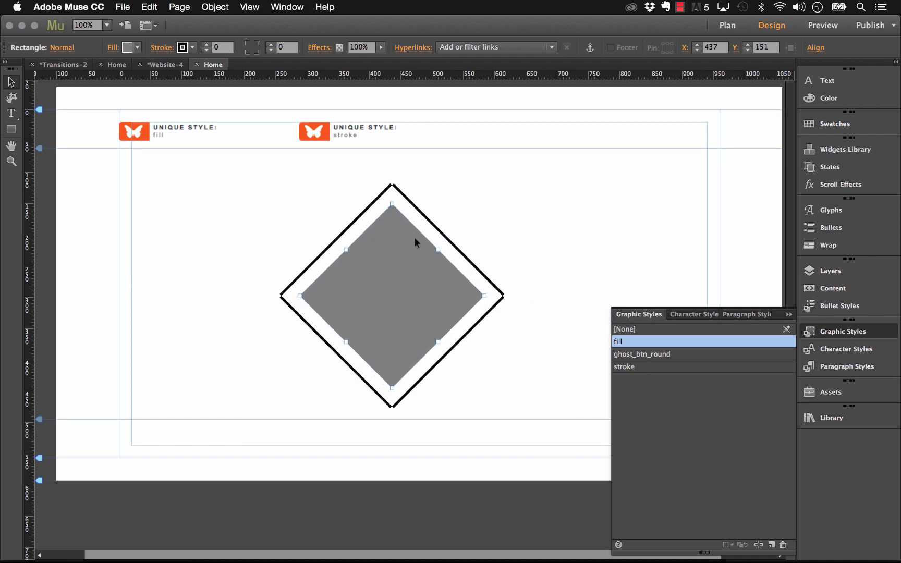
Group the grey rotated square with the black-outlined diamond and clear the selection
shift+click(485, 319)
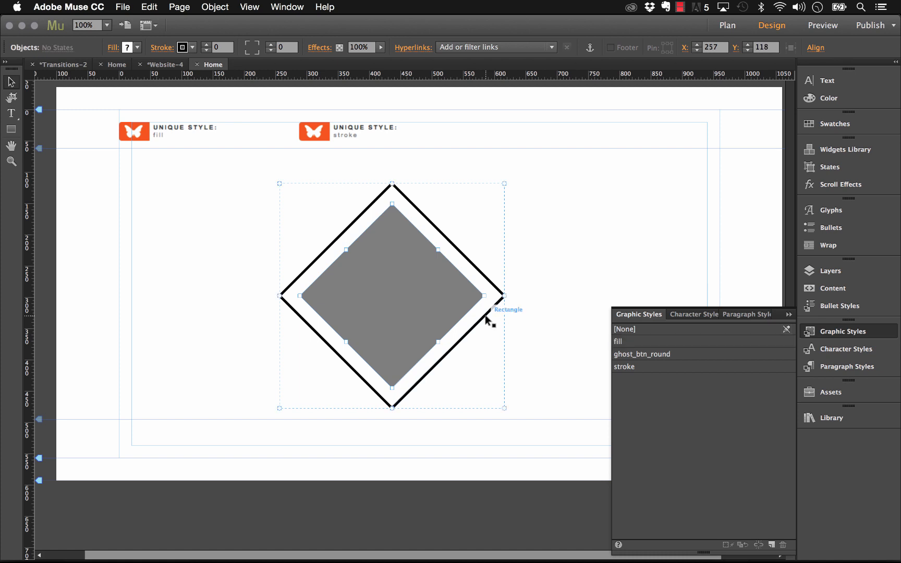
right_click(399, 272)
click(443, 370)
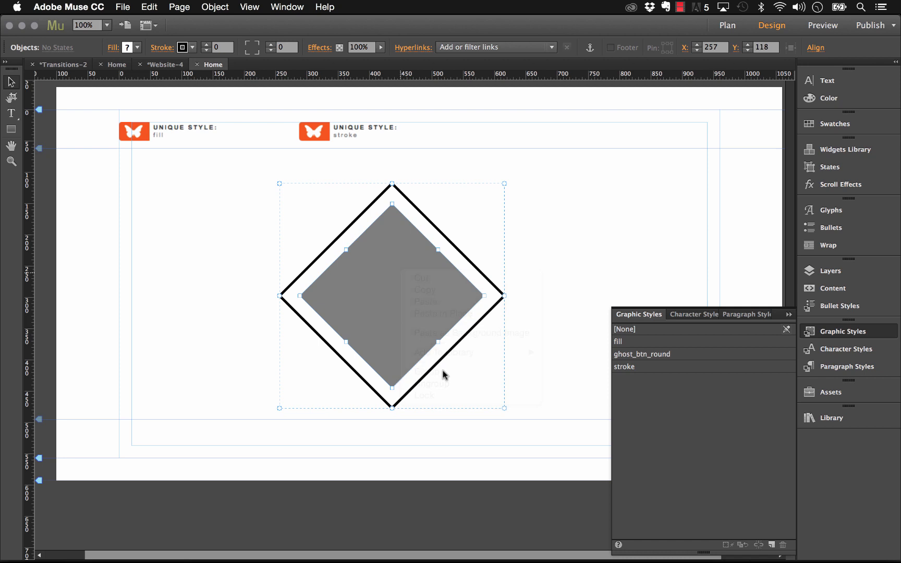
click(563, 241)
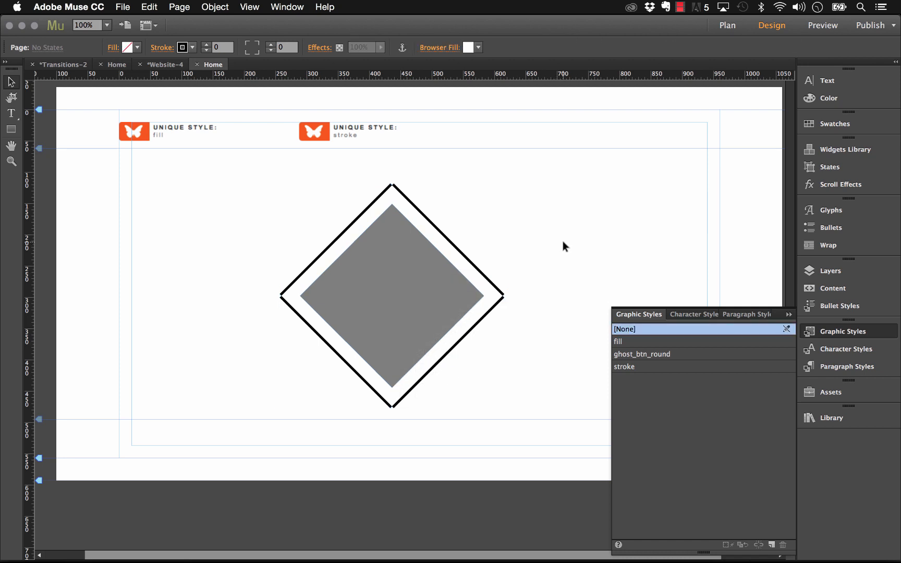
Preview the page in the browser, test the diamond's rollover, and compare it with the State Transition Widget Demo examples
click(123, 7)
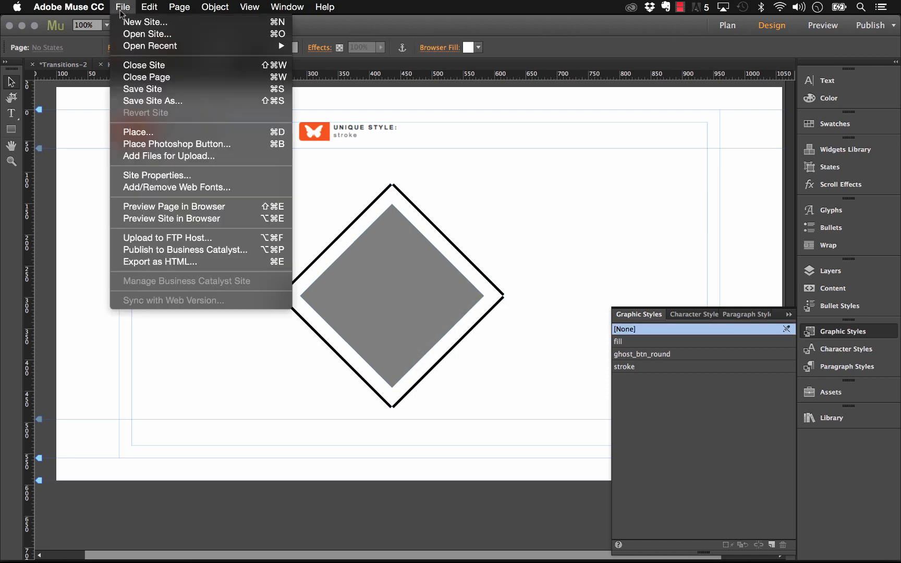
click(204, 205)
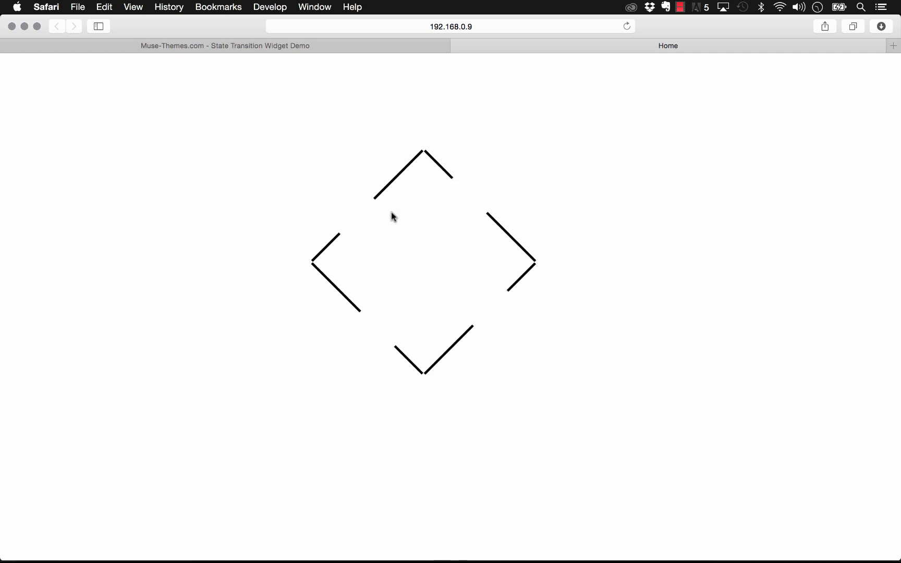
click(259, 46)
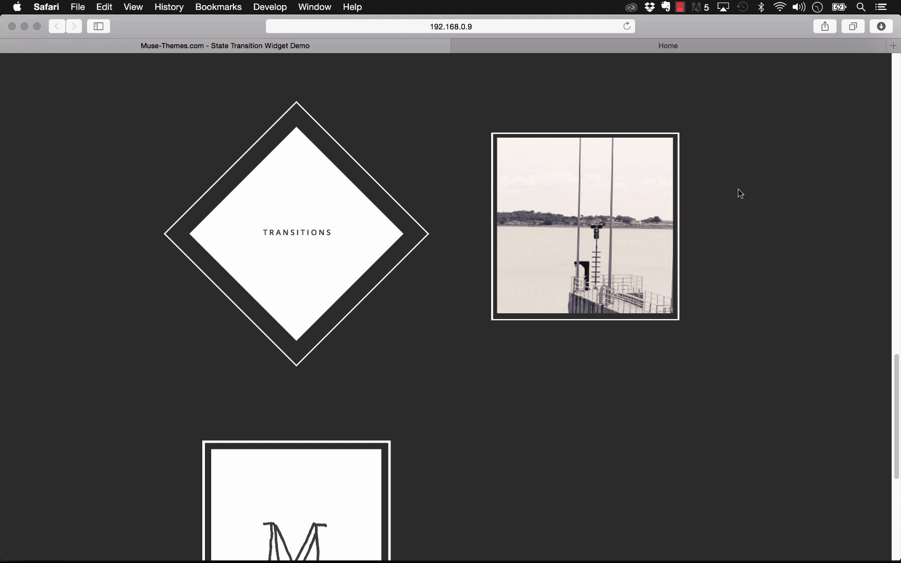
mouse_move(646, 207)
mouse_move(615, 188)
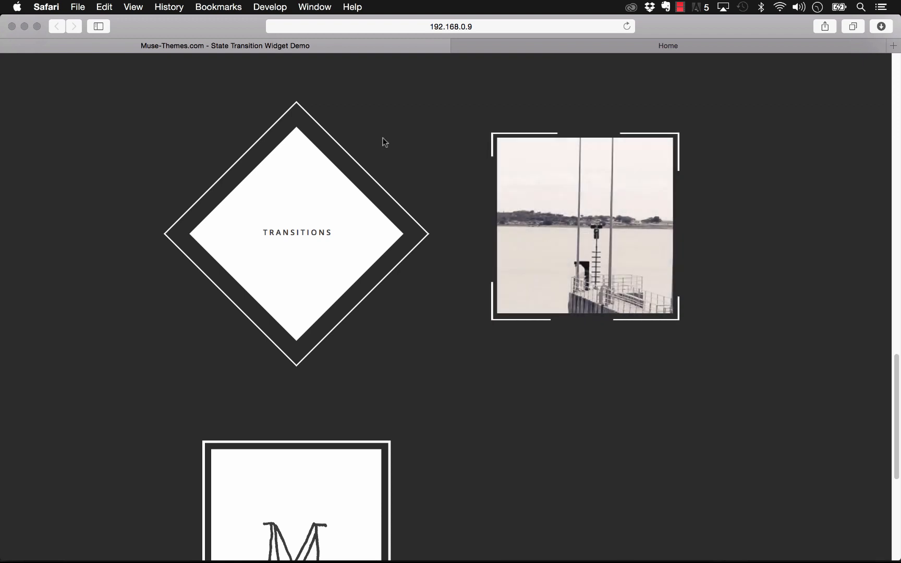
click(521, 46)
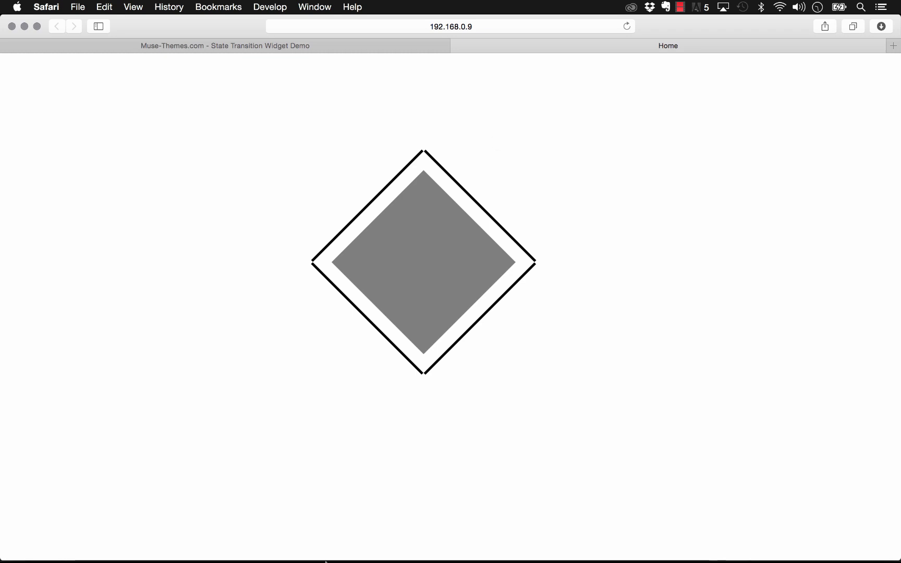
Switch back to Adobe Muse and open the options of the stroke State Transitions widget
click(360, 541)
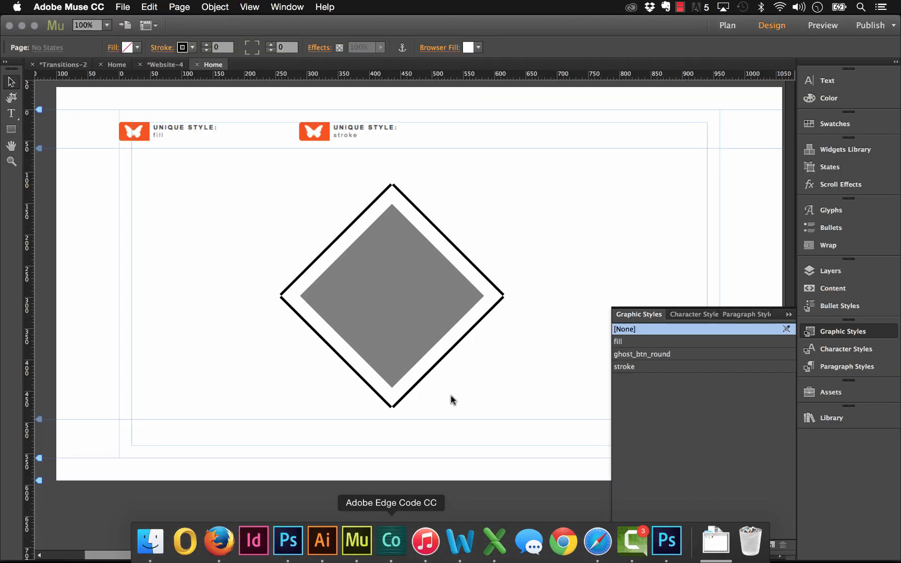
click(363, 127)
click(435, 120)
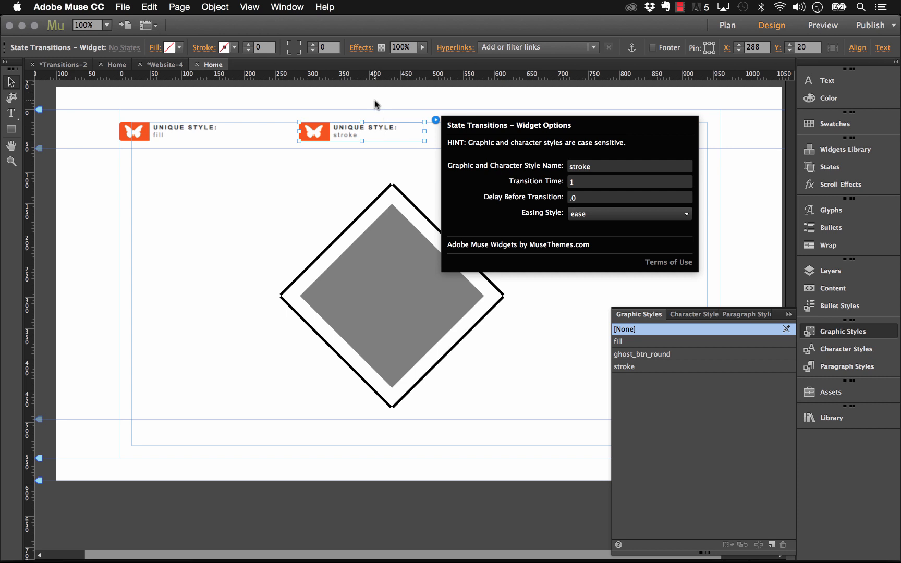
Open the Home page of the Transitions-2 site and examine how its diamond button and State Transitions widgets are laid out
click(65, 64)
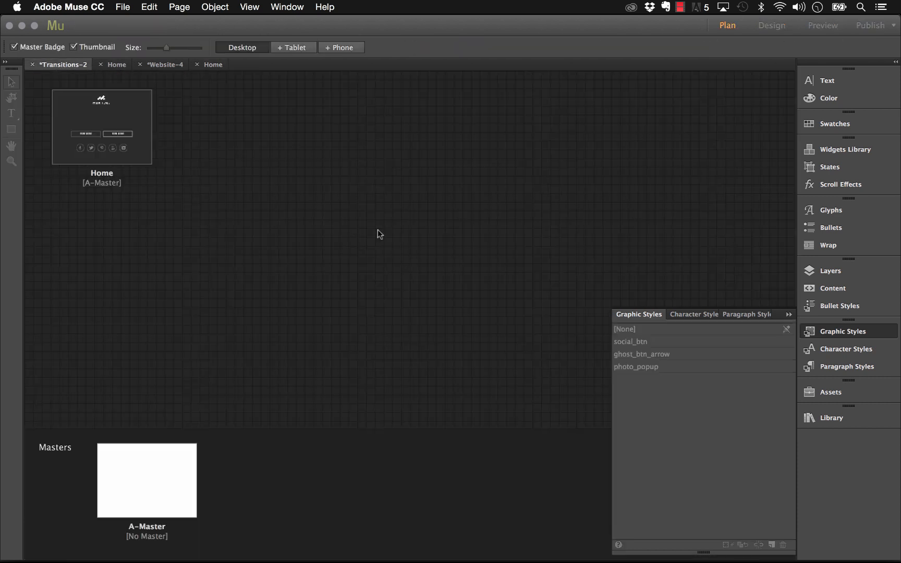
double_click(86, 138)
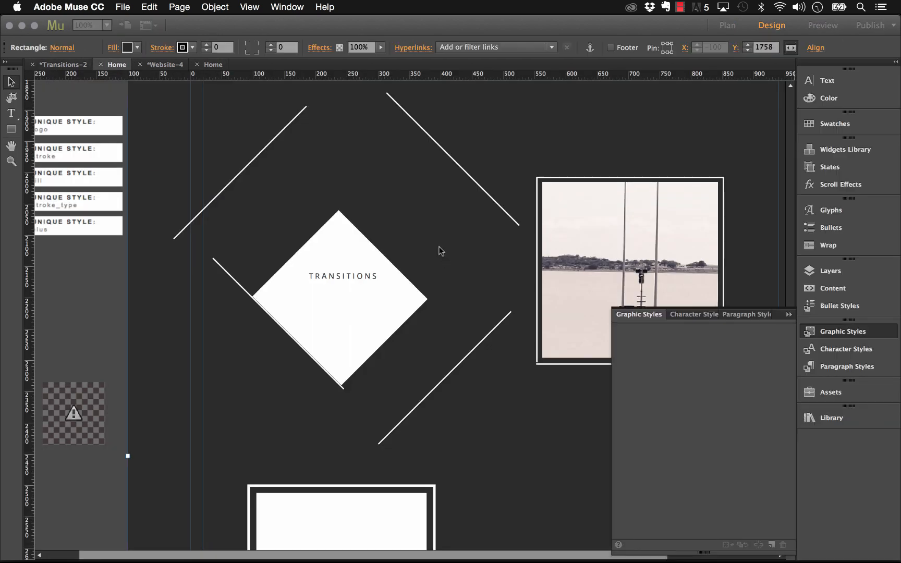
scroll(441, 251, down, 5)
scroll(71, 267, up, 2)
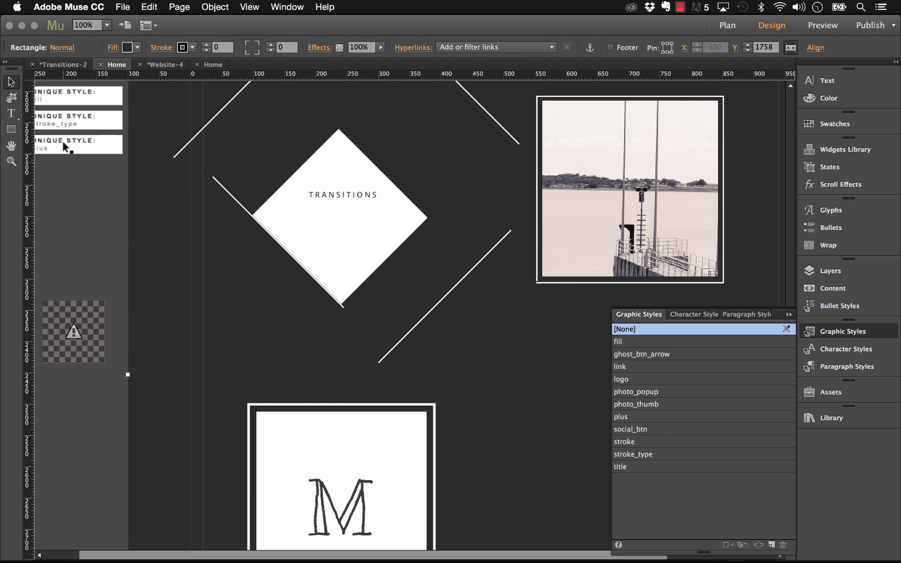
scroll(68, 156, up, 5)
click(74, 337)
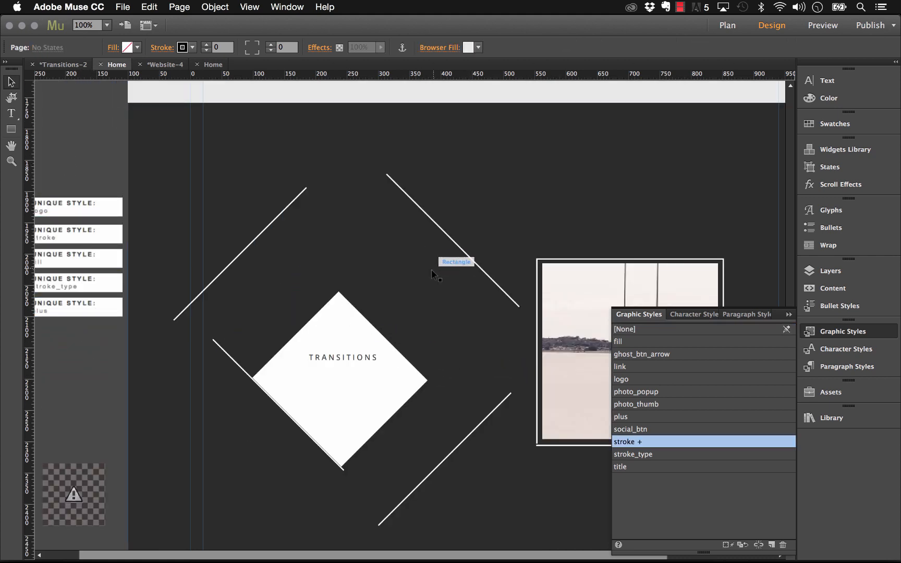
Inspect the settings of the logo State Transitions widget beside the page and close its options
click(89, 207)
scroll(94, 211, left, 2)
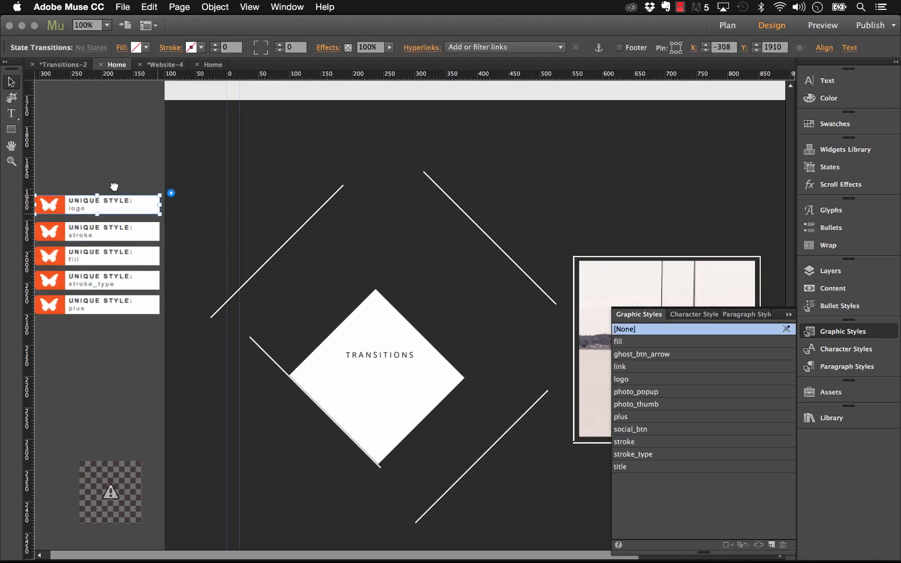
click(172, 195)
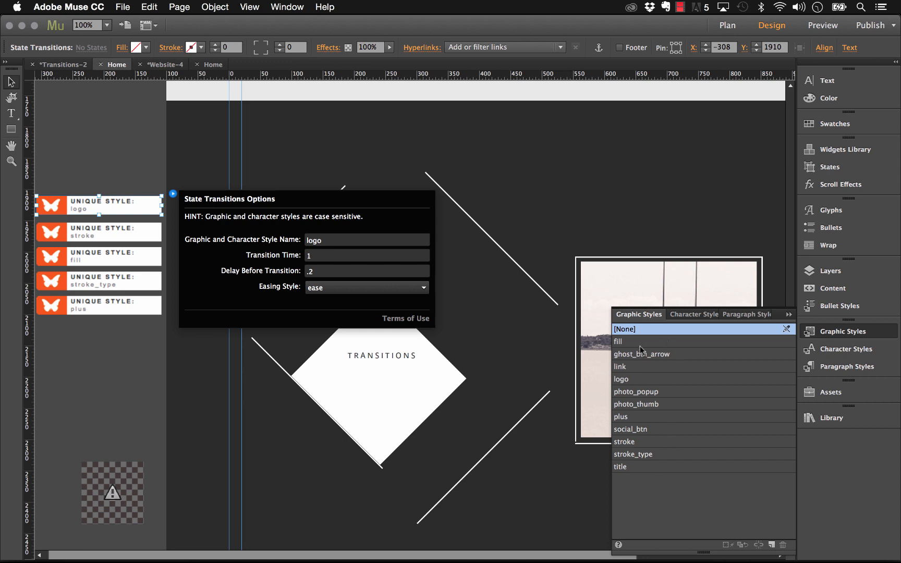
click(122, 127)
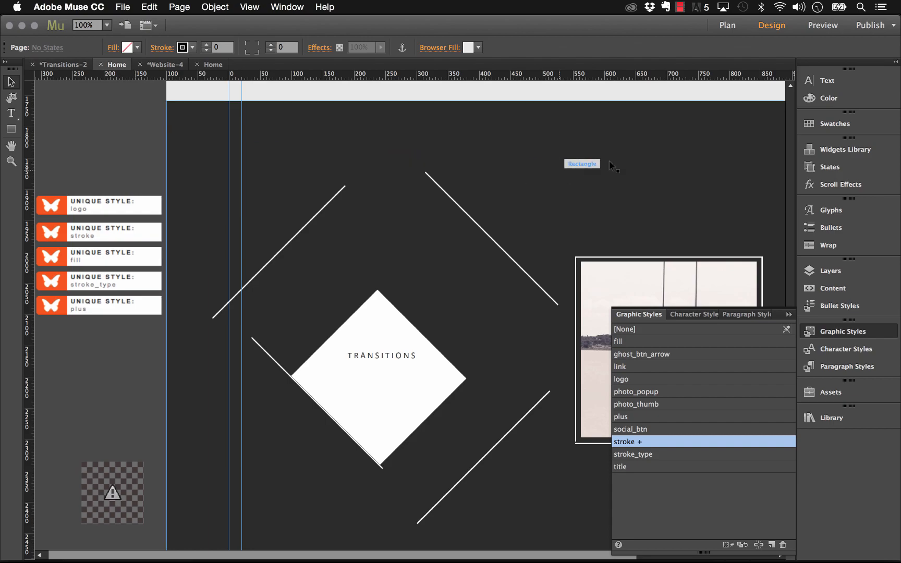